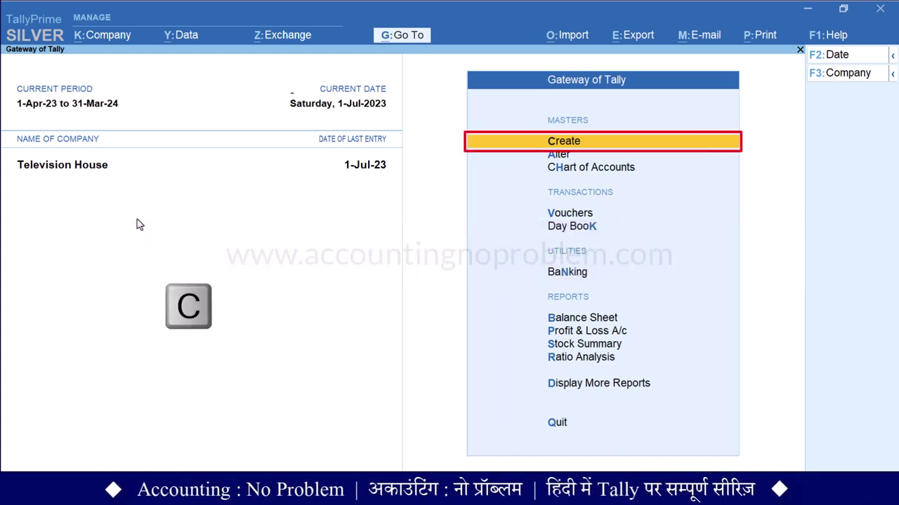
Step: Start a new ledger named SBI CC Account, leaving the alias blank
{"action": "key", "text": "c"}
{"action": "key", "text": "Down"}
{"action": "key", "text": "Return"}
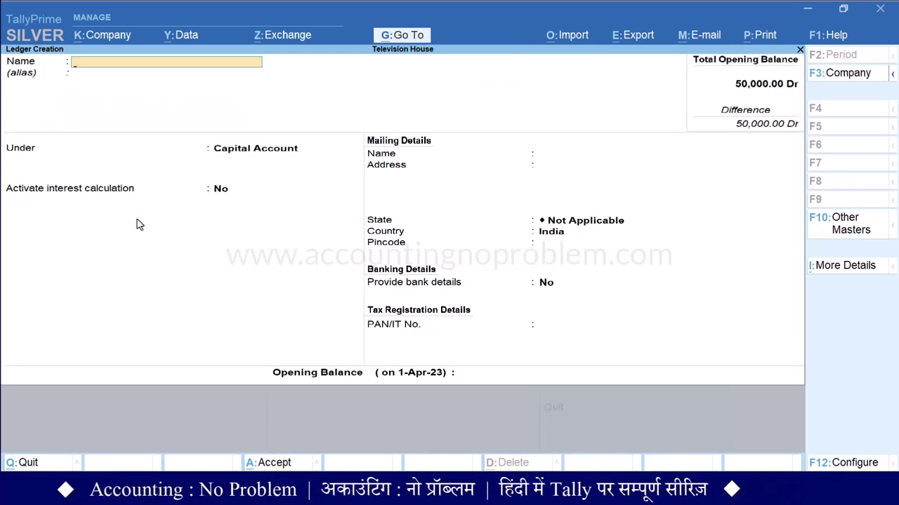
{"action": "type", "text": "SBI CC Account"}
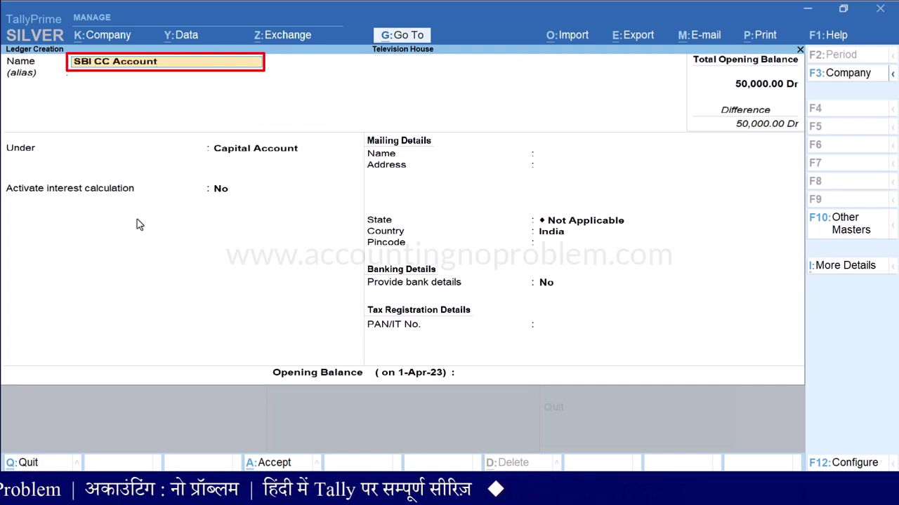
{"action": "key", "text": "Return"}
{"action": "key", "text": "Return"}
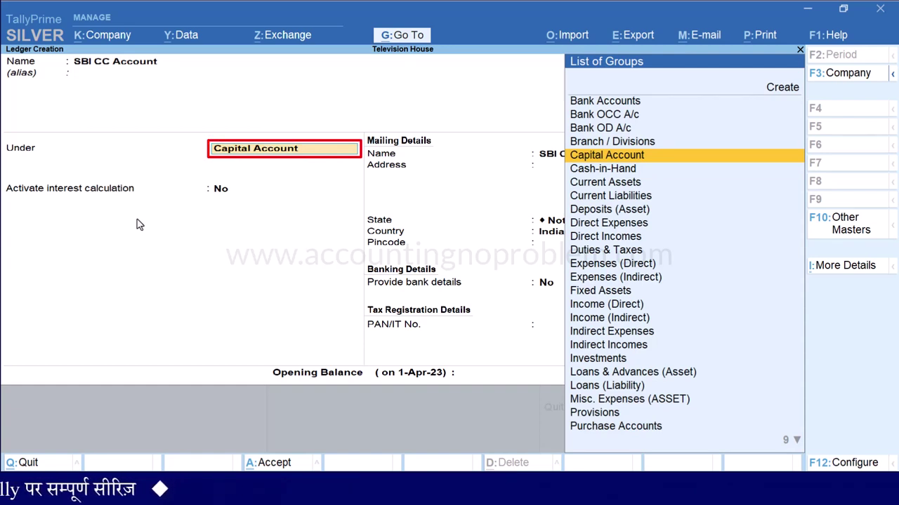
Step: Place the SBI CC Account ledger under the Bank OCC A/c group and activate interest calculation
{"action": "key", "text": "Up"}
{"action": "key", "text": "Up"}
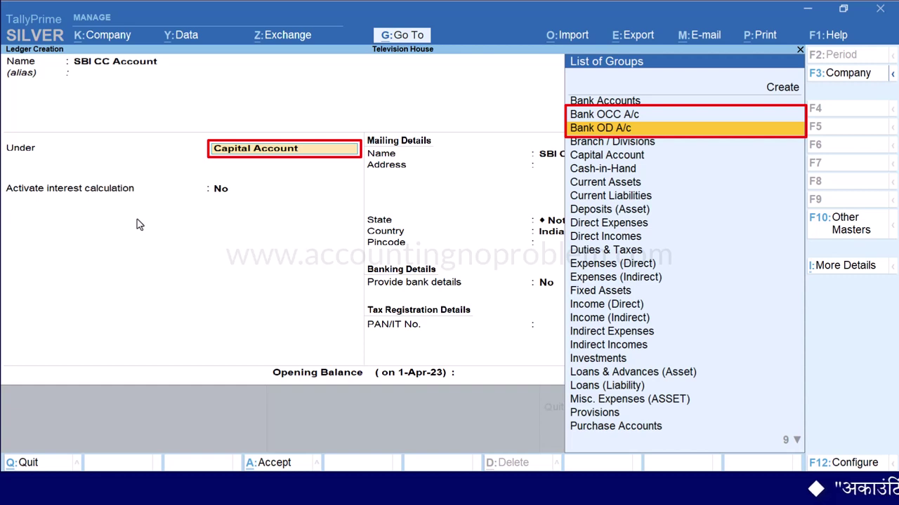
{"action": "key", "text": "Up"}
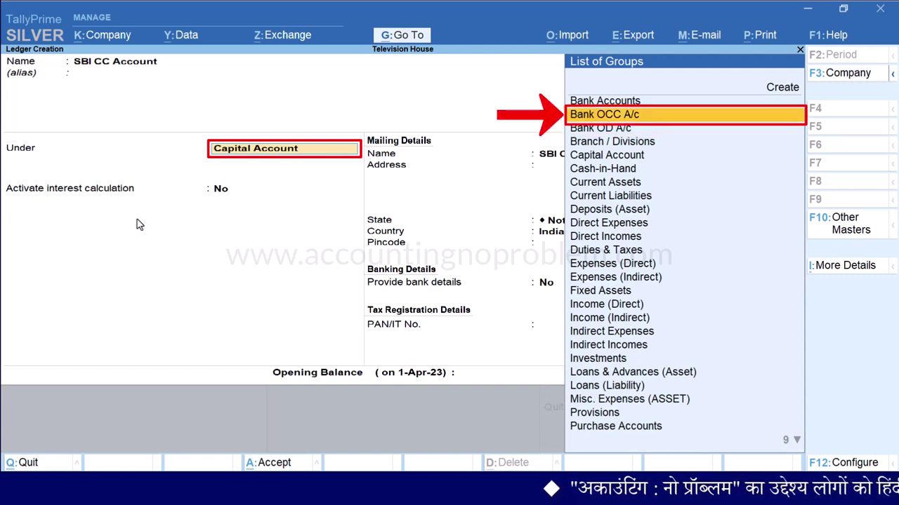
{"action": "key", "text": "Return"}
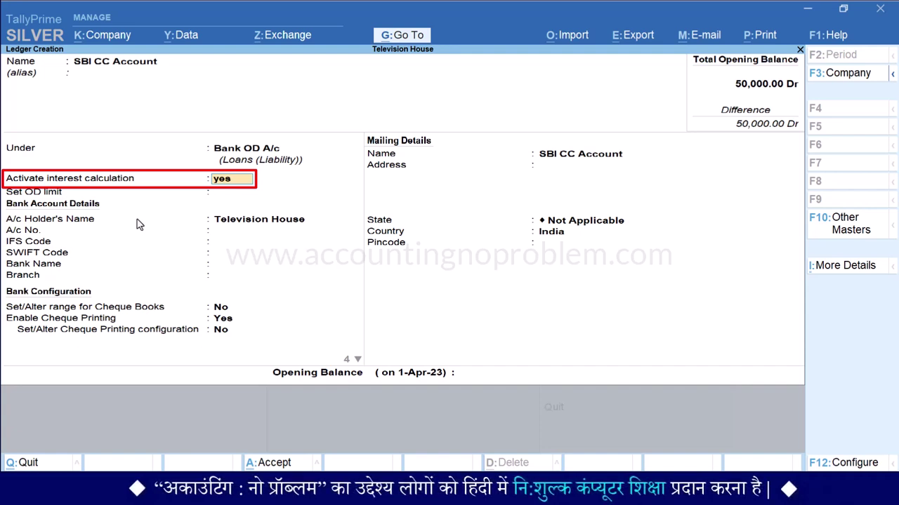
{"action": "key", "text": "Return"}
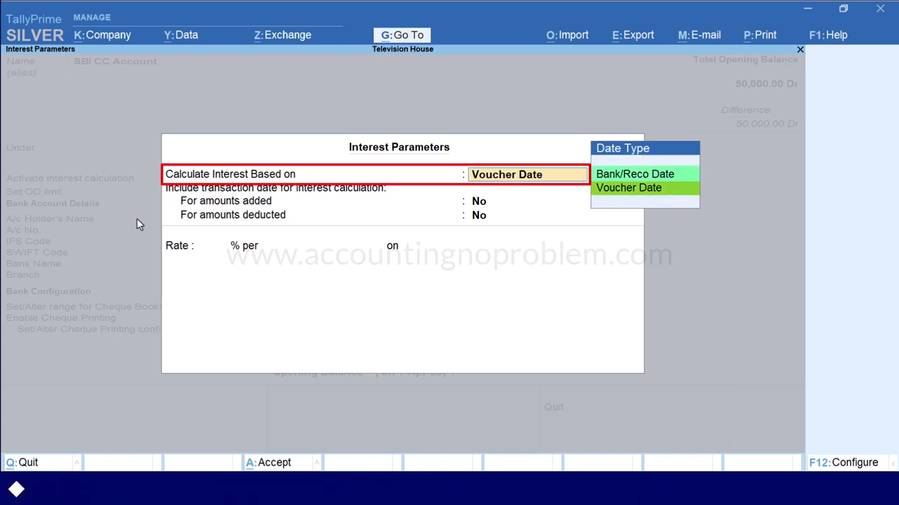
Step: Base the interest calculation on Voucher Date and keep the transaction date excluded for amounts added and deducted
{"action": "key", "text": "Up"}
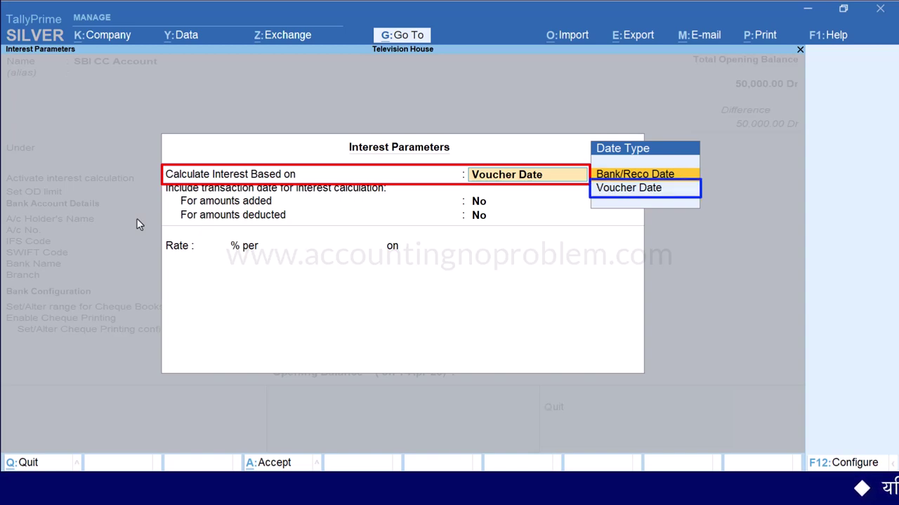
{"action": "key", "text": "Down"}
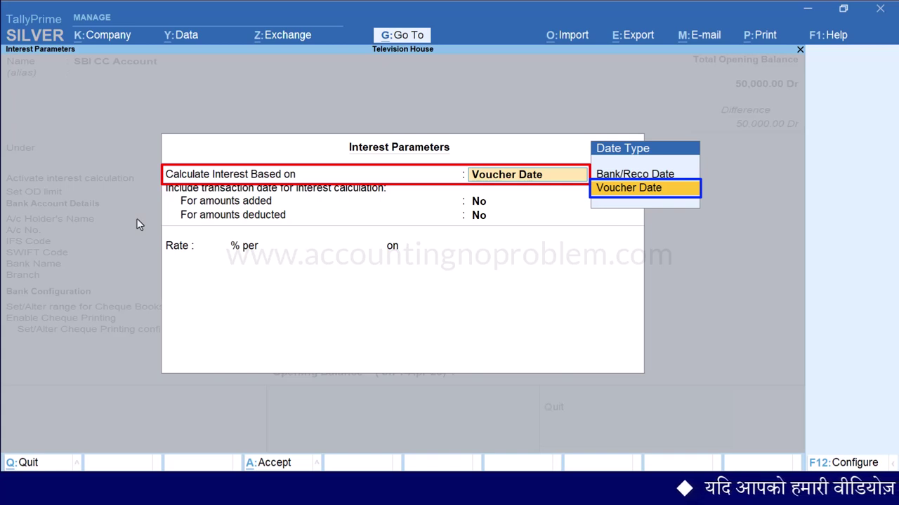
{"action": "key", "text": "Return"}
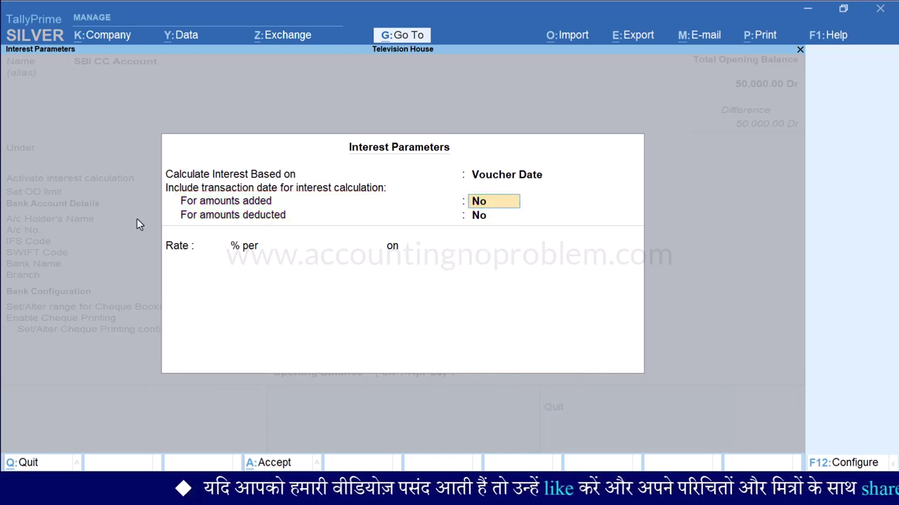
{"action": "key", "text": "Return"}
{"action": "key", "text": "Return"}
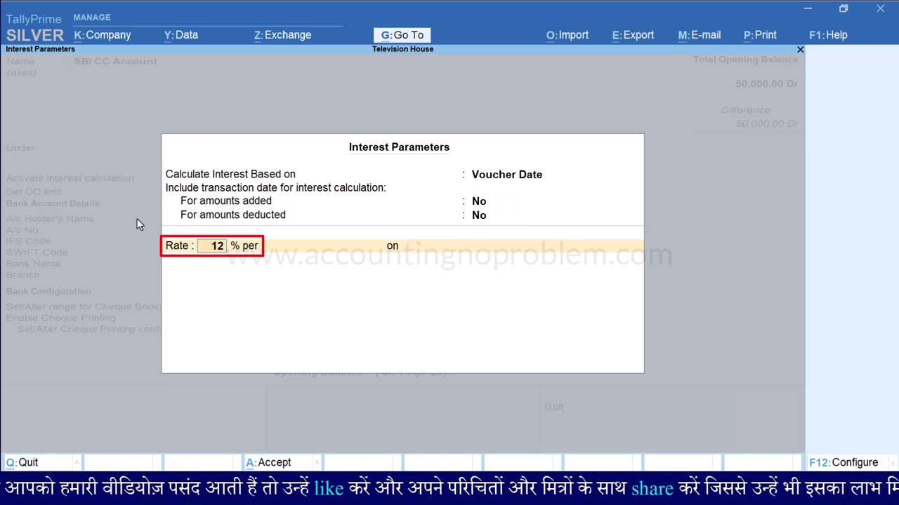
Step: Set the interest rate to 12% per Calendar Year on Credit Balances Only
{"action": "key", "text": "Return"}
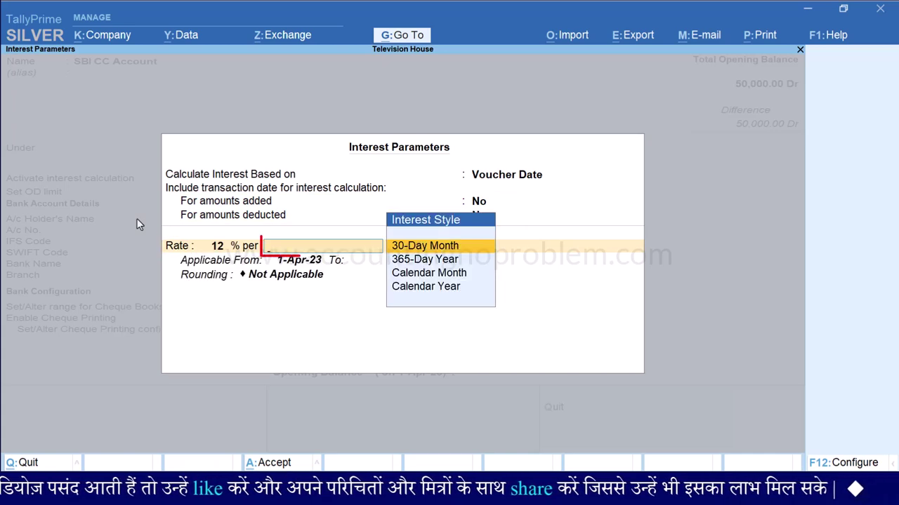
{"action": "key", "text": "Down"}
{"action": "key", "text": "Down"}
{"action": "key", "text": "Down"}
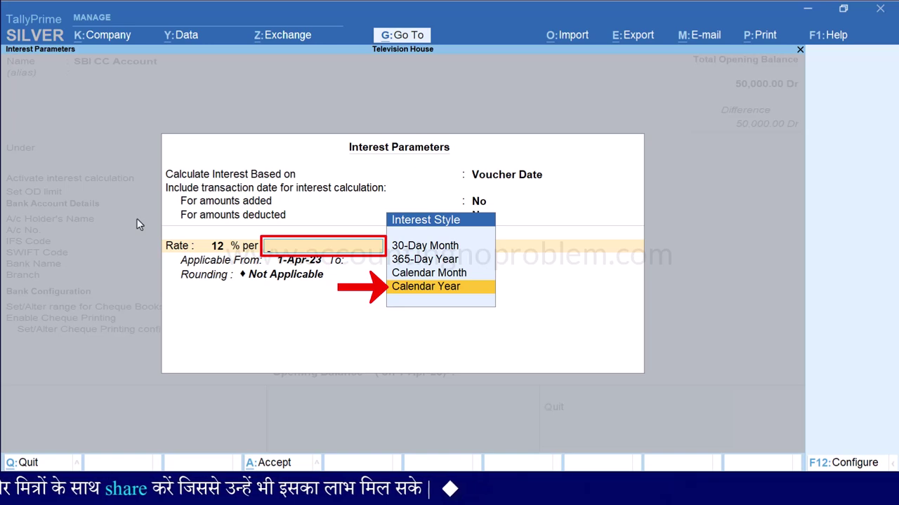
{"action": "key", "text": "Return"}
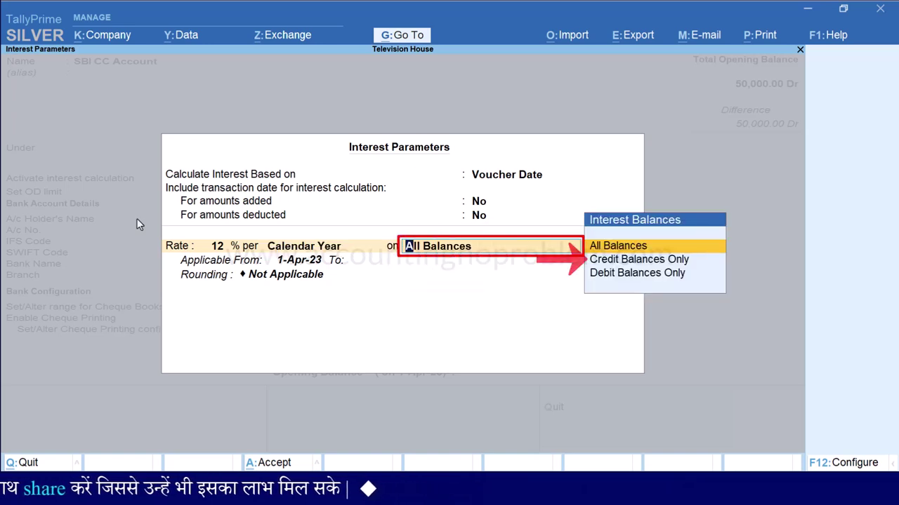
{"action": "key", "text": "Down"}
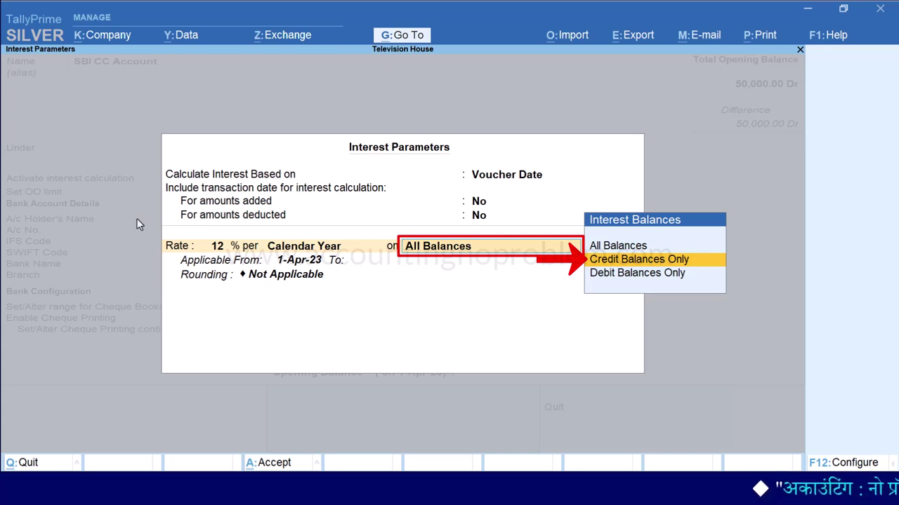
{"action": "key", "text": "Return"}
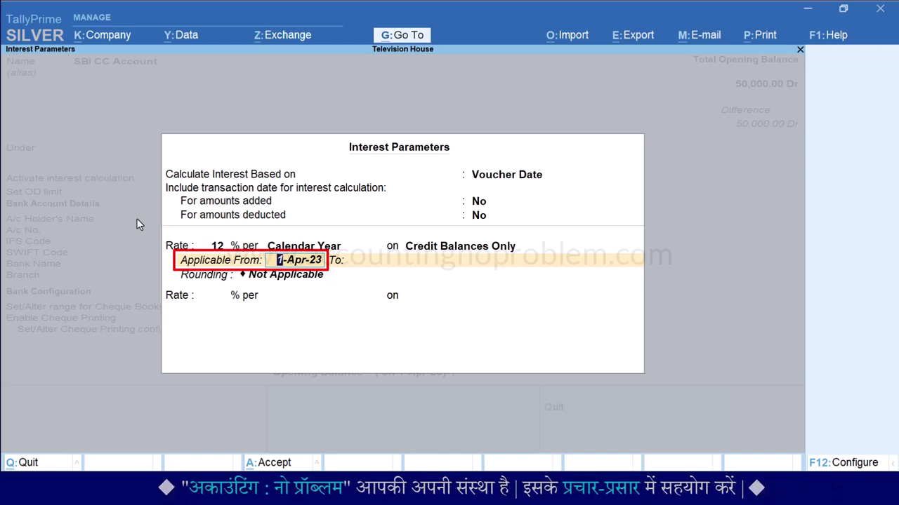
Step: Apply the rate from 1-Apr-23 with no end date, use Normal Rounding with limit 1, and accept the interest parameters
{"action": "key", "text": "Return"}
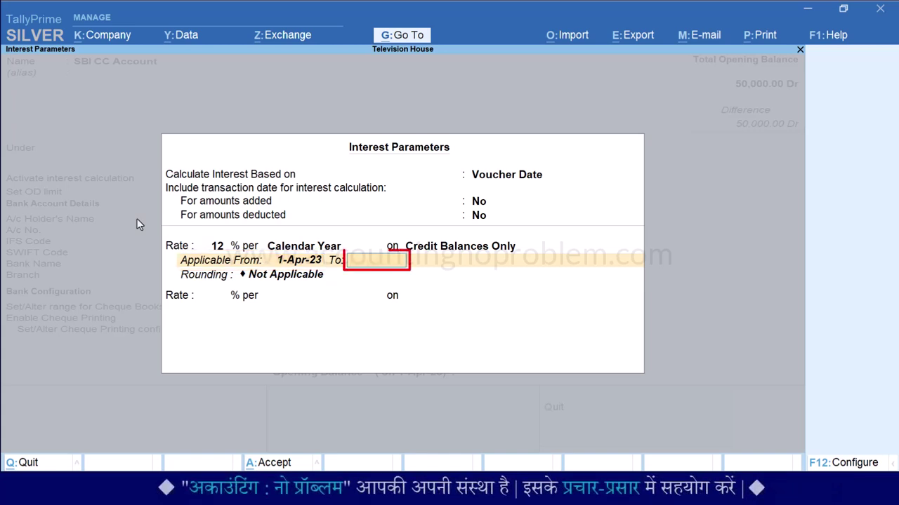
{"action": "key", "text": "Return"}
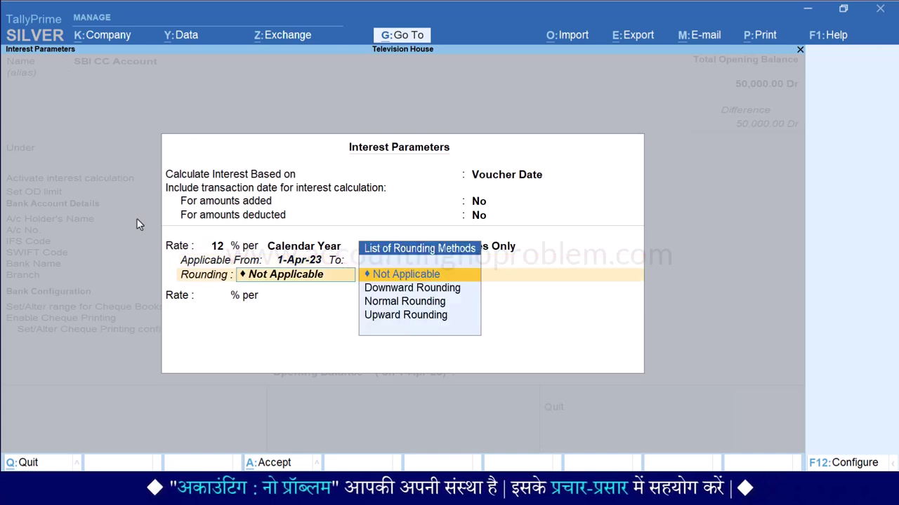
{"action": "key", "text": "Down"}
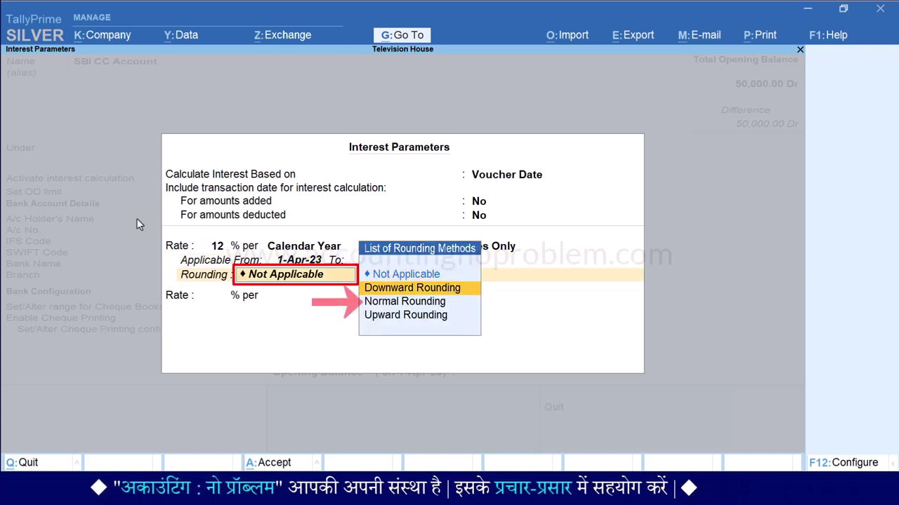
{"action": "key", "text": "Down"}
{"action": "key", "text": "Return"}
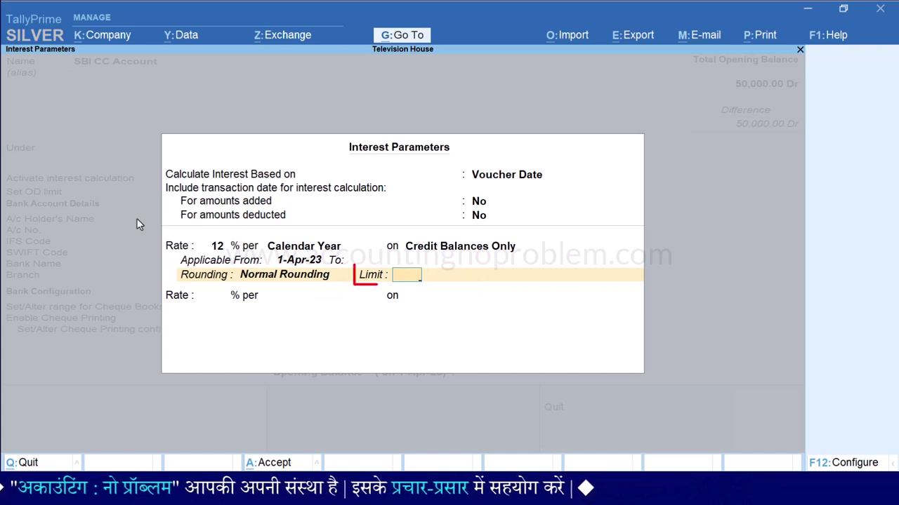
{"action": "type", "text": "1"}
{"action": "key", "text": "Return"}
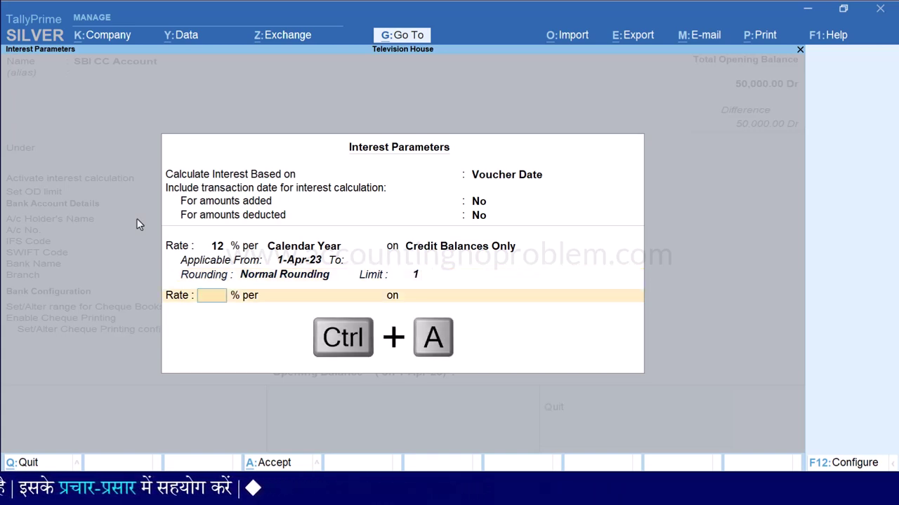
{"action": "key", "text": "ctrl+a"}
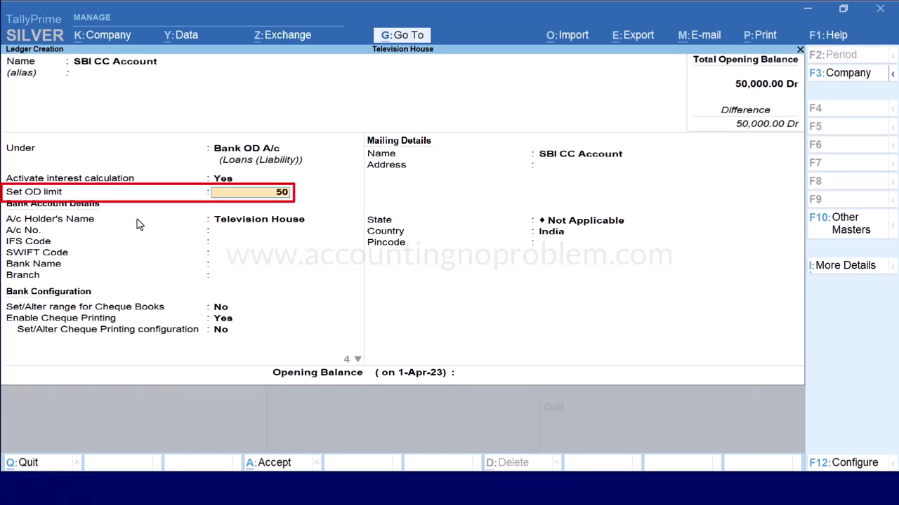
Step: Set the OD limit to 5,00,000 and enter the account number, leaving the IFS and SWIFT codes blank
{"action": "key", "text": "Return"}
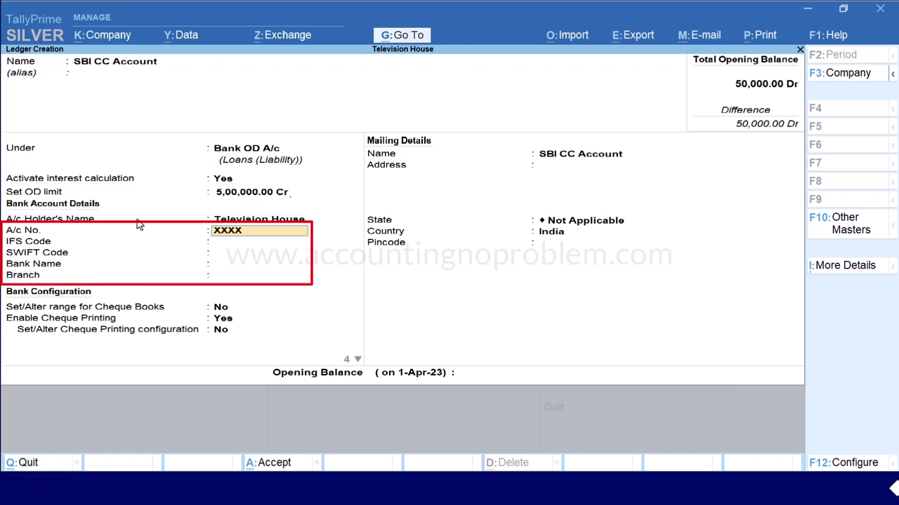
{"action": "key", "text": "Return"}
{"action": "key", "text": "Return"}
{"action": "key", "text": "Return"}
Step: Set the bank to State Bank of India (India) with branch Indore, keeping the default bank configuration
{"action": "type", "text": "S"}
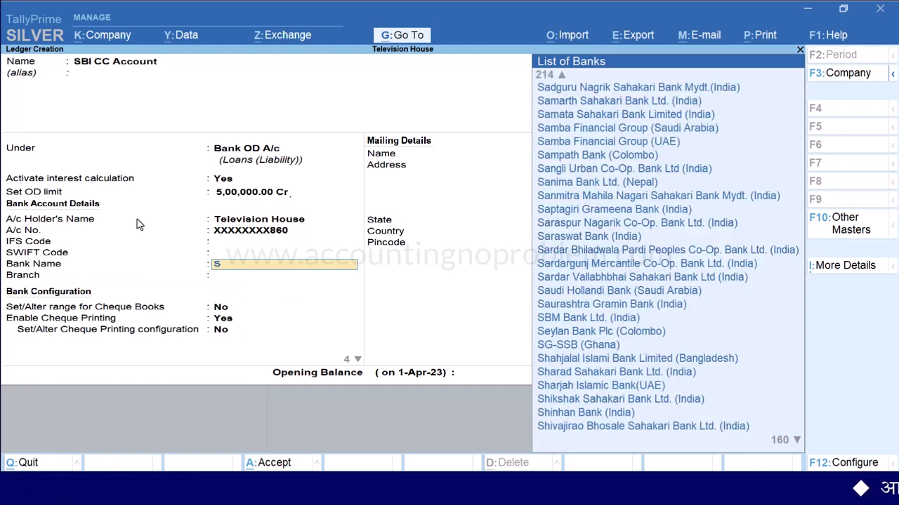
{"action": "type", "text": "tate bank of"}
{"action": "key", "text": "Down"}
{"action": "key", "text": "Down"}
{"action": "key", "text": "Down"}
{"action": "key", "text": "Down"}
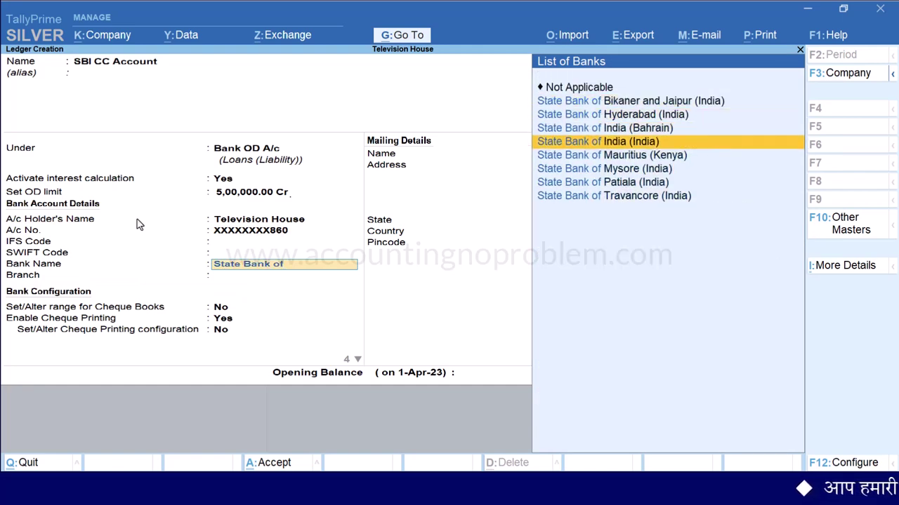
{"action": "key", "text": "Return"}
{"action": "type", "text": "Indore"}
{"action": "key", "text": "Return"}
{"action": "key", "text": "Return"}
{"action": "key", "text": "Return"}
{"action": "key", "text": "Return"}
{"action": "key", "text": "Return"}
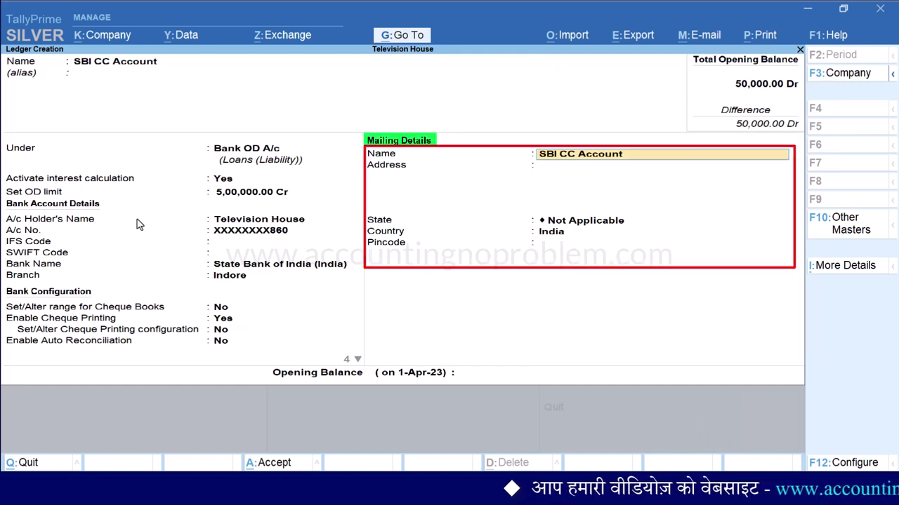
Step: Fill in the mailing details with the name State Bank of India, the bank's address, the state Madhya Pradesh and the pincode
{"action": "type", "text": "State Bank of India"}
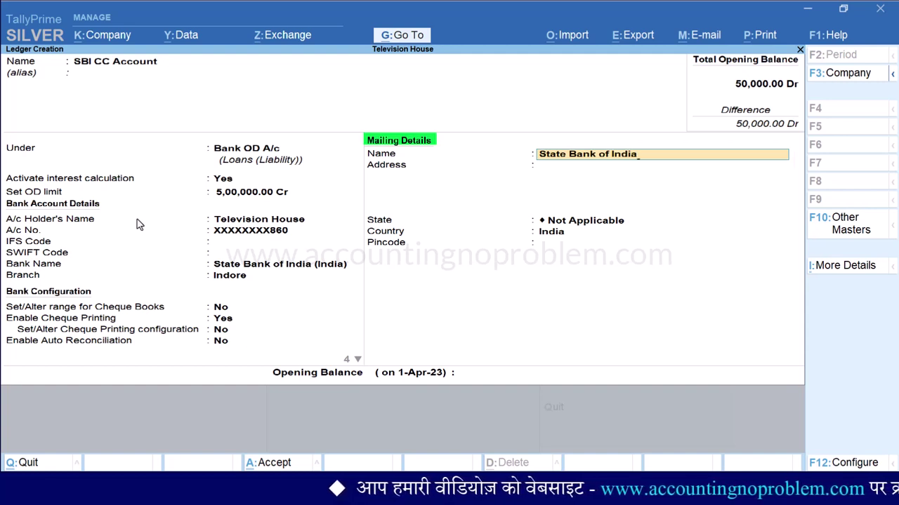
{"action": "key", "text": "Return"}
{"action": "type", "text": "Indore"}
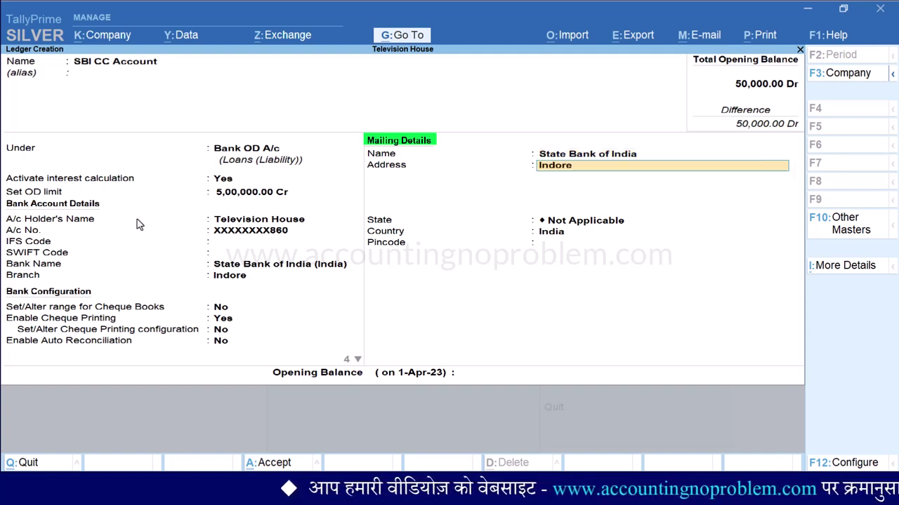
{"action": "key", "text": "Return"}
{"action": "key", "text": "Return"}
{"action": "type", "text": "Madh"}
{"action": "key", "text": "Return"}
{"action": "type", "text": "452001"}
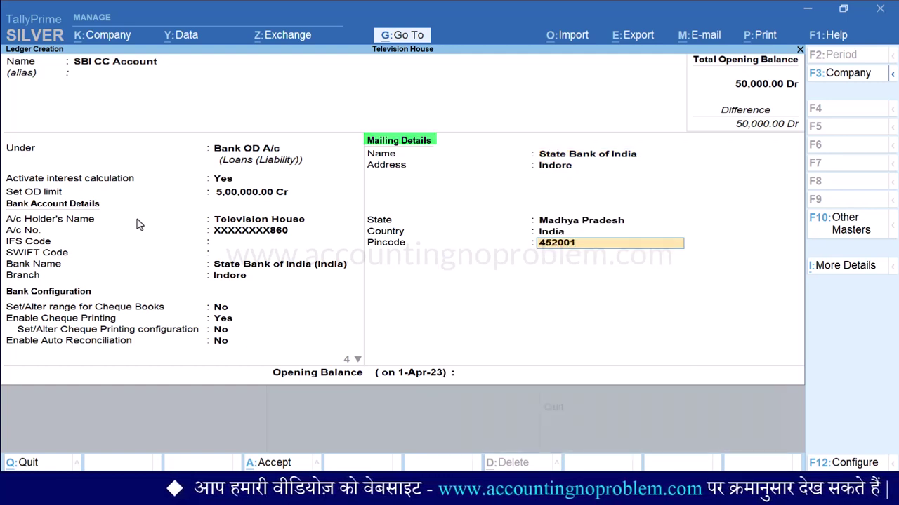
{"action": "key", "text": "Return"}
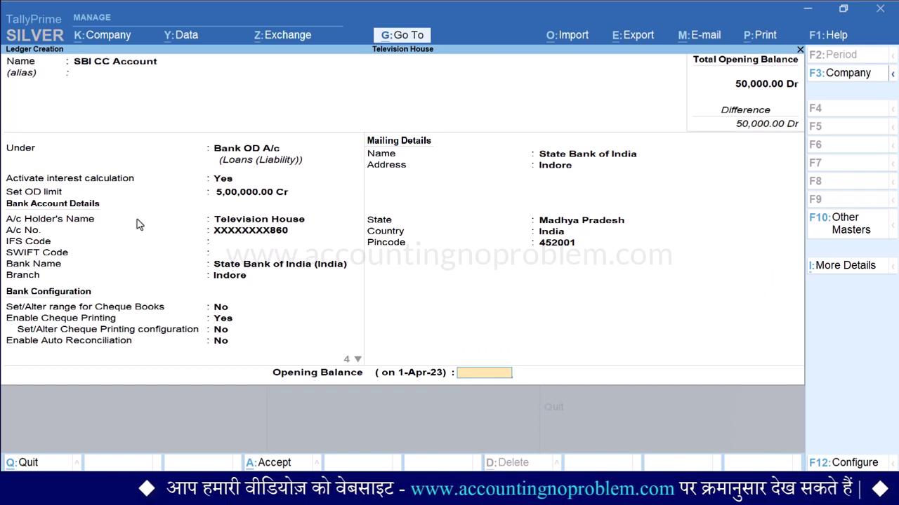
Step: Save the ledger without an opening balance and return to the Gateway of Tally
{"action": "key", "text": "Return"}
{"action": "key", "text": "Return"}
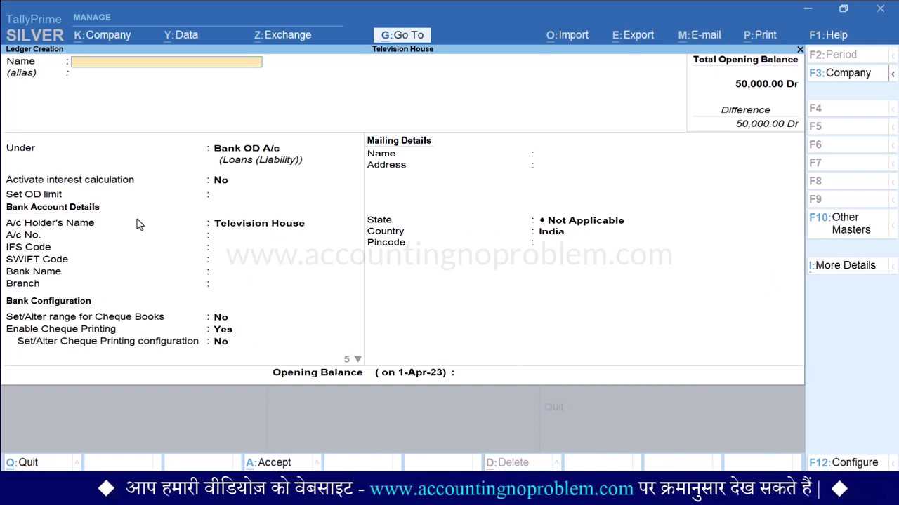
{"action": "key", "text": "Escape"}
{"action": "key", "text": "Escape"}
{"action": "key", "text": "Escape"}
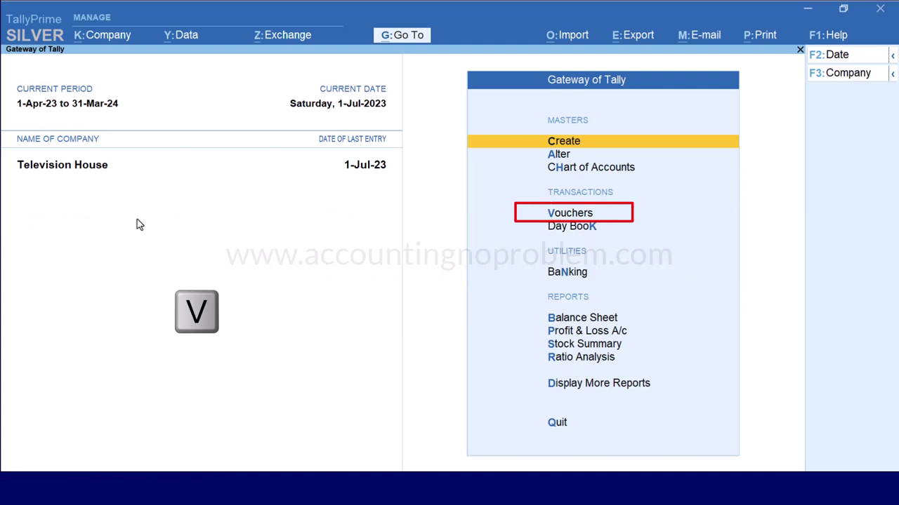
Step: Start a contra voucher dated 1-Apr-23
{"action": "key", "text": "v"}
{"action": "key", "text": "F4"}
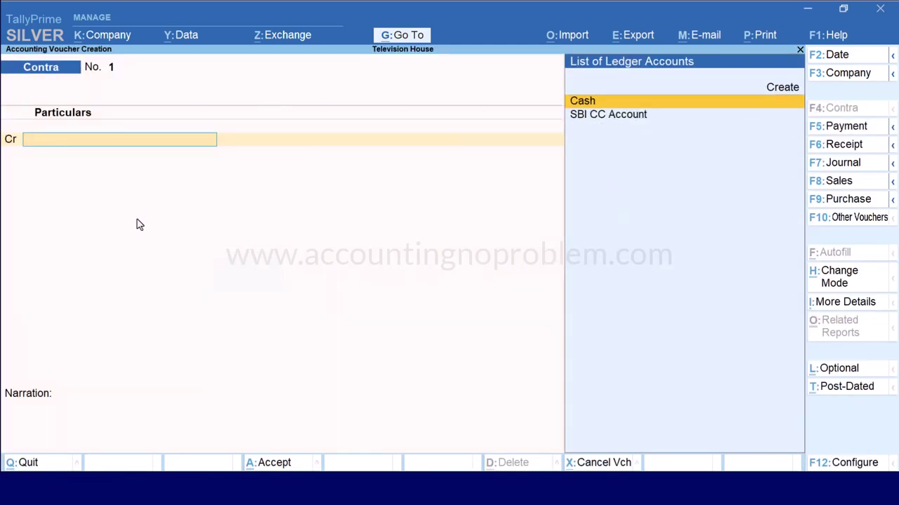
{"action": "key", "text": "F2"}
{"action": "type", "text": "1.4"}
{"action": "key", "text": "Return"}
Step: Credit the SBI CC Account with 25,000 in the contra voucher, allocated as a cheque with instrument number 121111
{"action": "key", "text": "Down"}
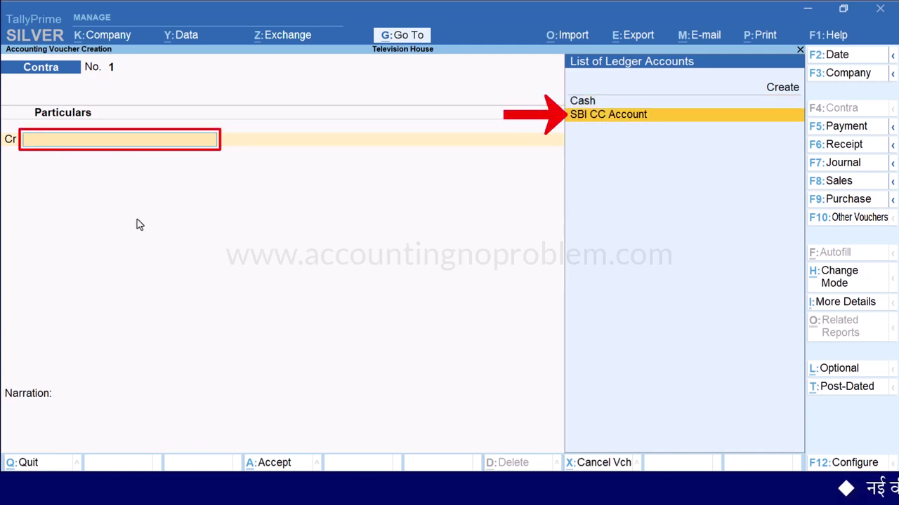
{"action": "key", "text": "Return"}
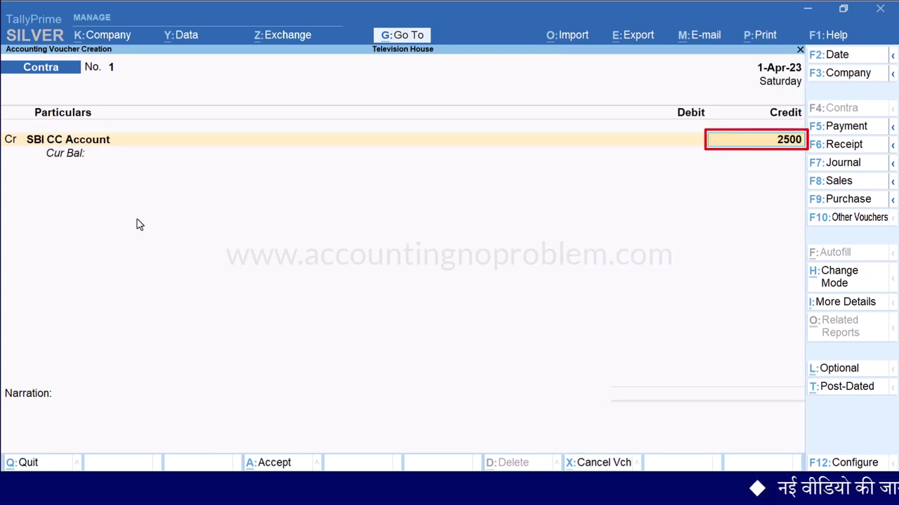
{"action": "key", "text": "Return"}
{"action": "key", "text": "Return"}
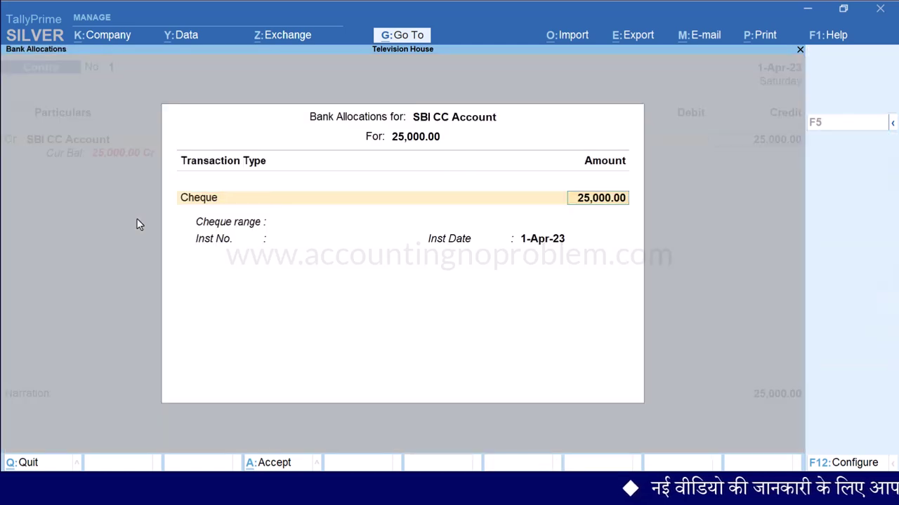
{"action": "type", "text": "121111"}
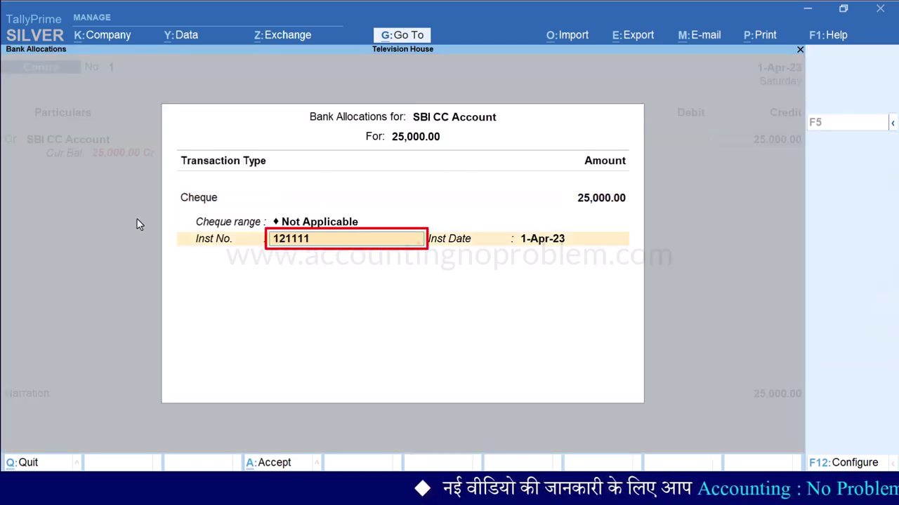
{"action": "key", "text": "Return"}
{"action": "key", "text": "Return"}
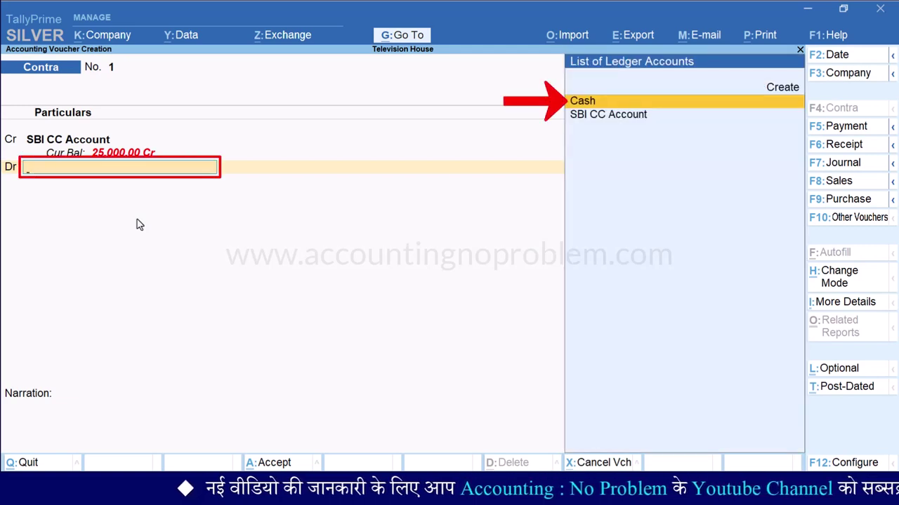
Step: Debit Cash with 25,000 and save the voucher with the narration "Being cash withdrawn from Bank CC A/c."
{"action": "key", "text": "Return"}
{"action": "key", "text": "Return"}
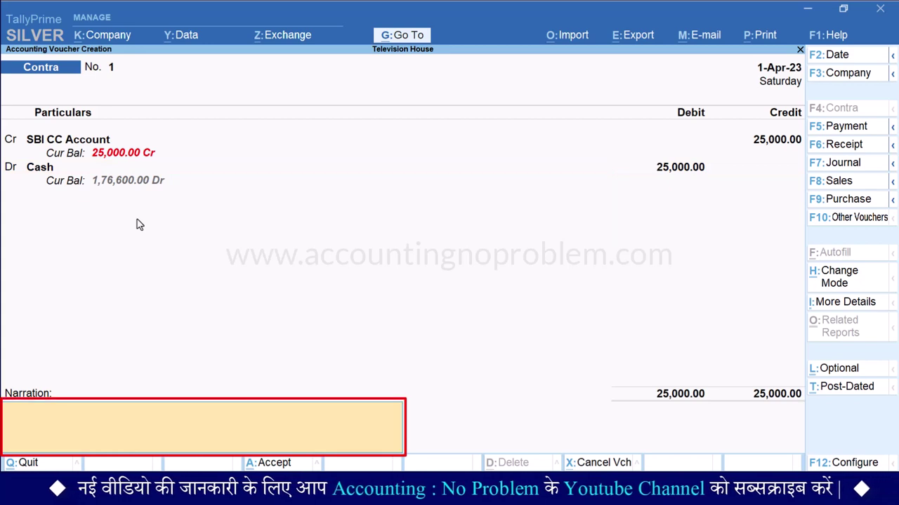
{"action": "type", "text": "Being cash withdrawn from Bank CC A/c."}
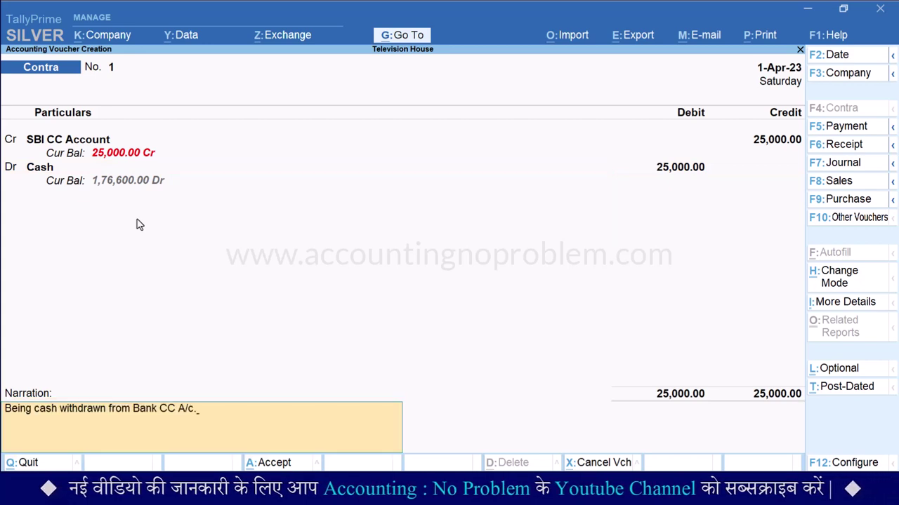
{"action": "key", "text": "Return"}
{"action": "key", "text": "Return"}
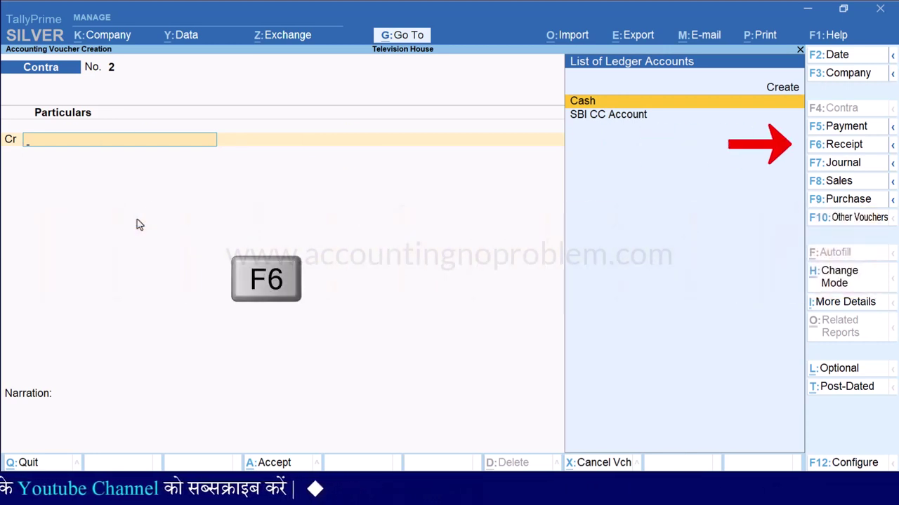
Step: Start a receipt voucher dated 1-Apr-23 and credit Customer-2 with 20,000
{"action": "key", "text": "F6"}
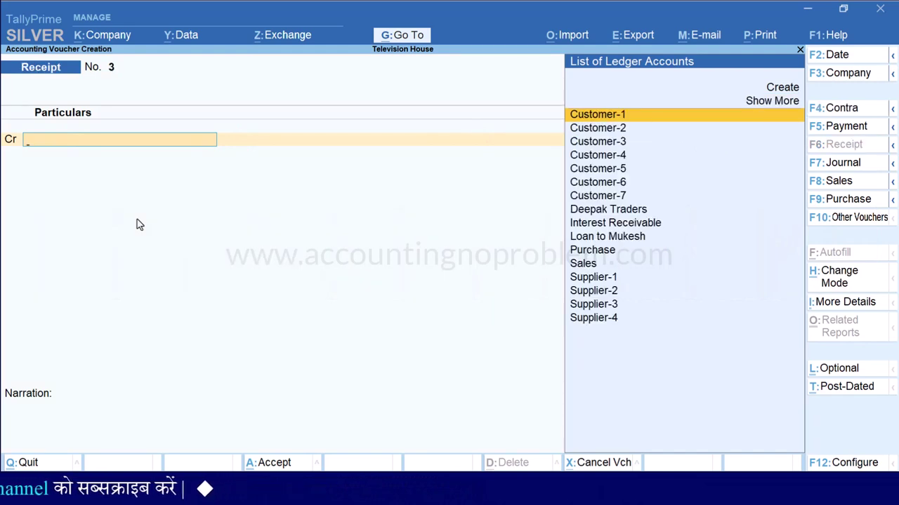
{"action": "key", "text": "Down"}
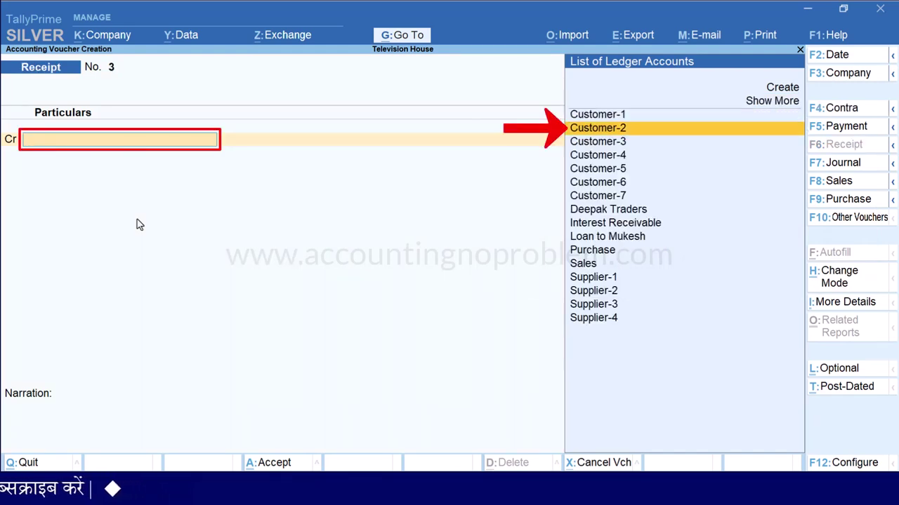
{"action": "key", "text": "Return"}
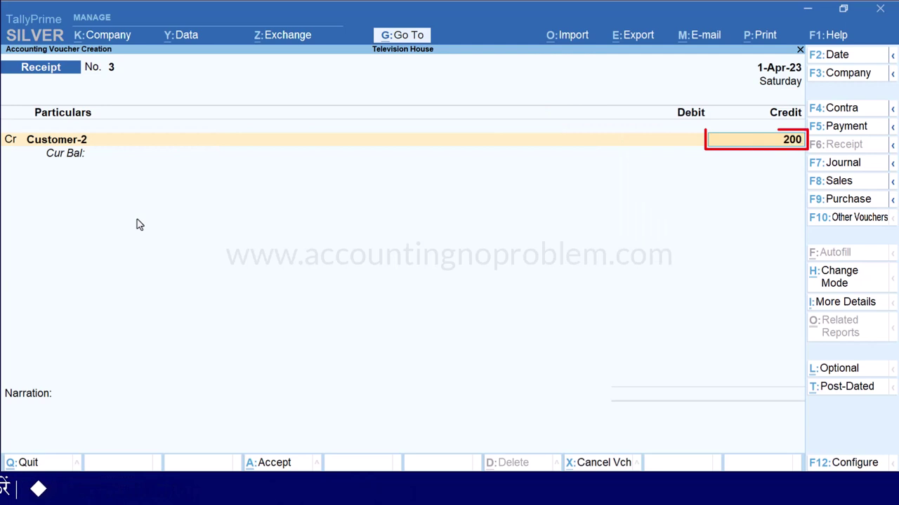
{"action": "key", "text": "Return"}
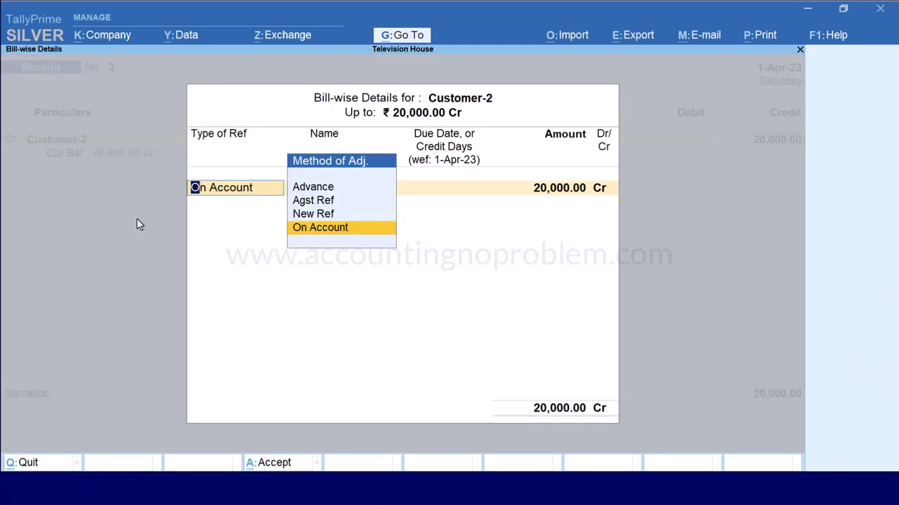
Step: Allocate Customer-2's full 20,000 as an Advance with reference name 3
{"action": "key", "text": "Up"}
{"action": "key", "text": "Up"}
{"action": "key", "text": "Up"}
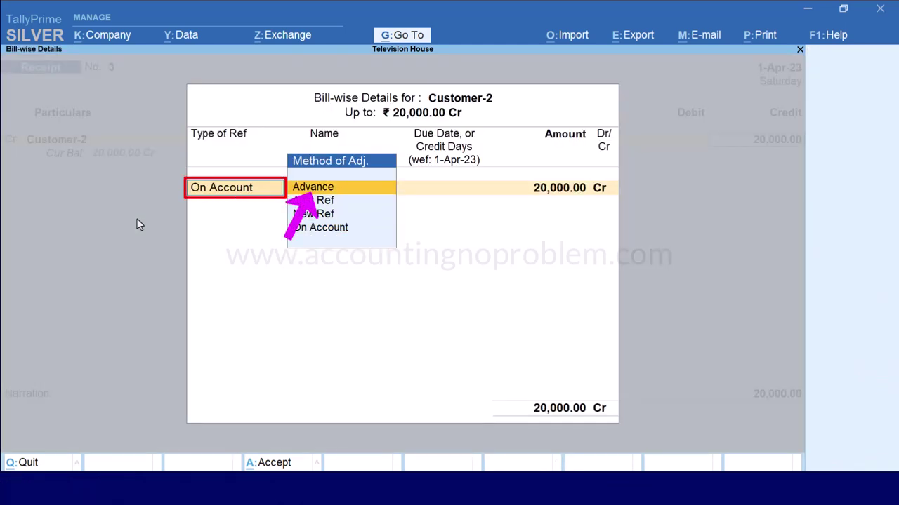
{"action": "key", "text": "Return"}
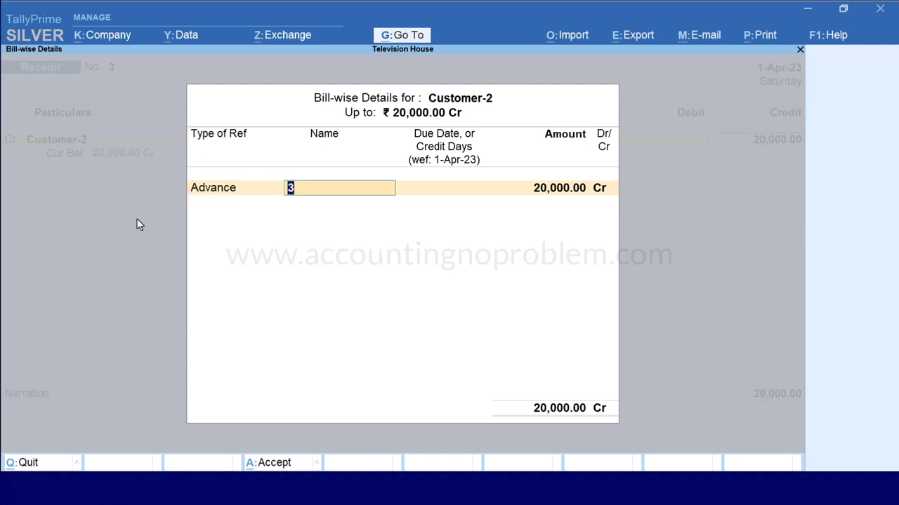
{"action": "key", "text": "Return"}
{"action": "key", "text": "Return"}
{"action": "key", "text": "Return"}
{"action": "key", "text": "Return"}
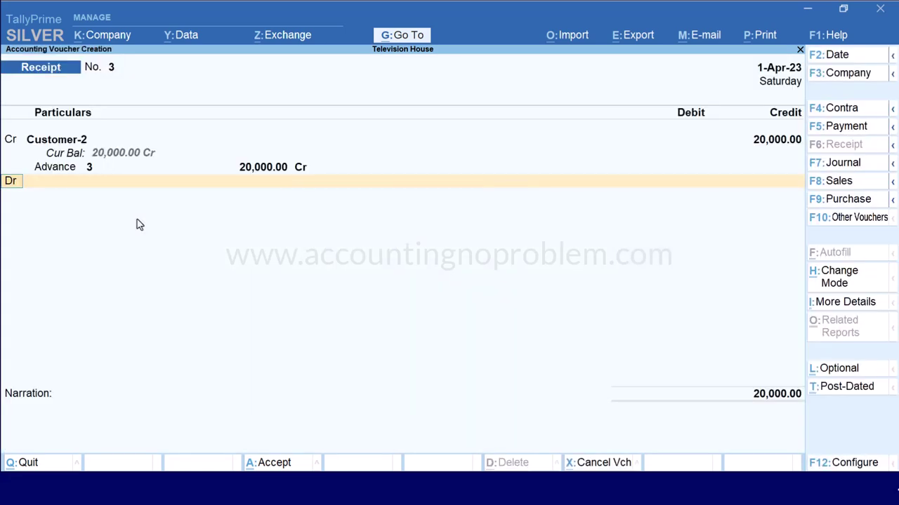
Step: Debit the SBI CC Account with 20,000, allocated as an e-Fund Transfer by NEFT from HDFC Bank (India)
{"action": "type", "text": "Sbi"}
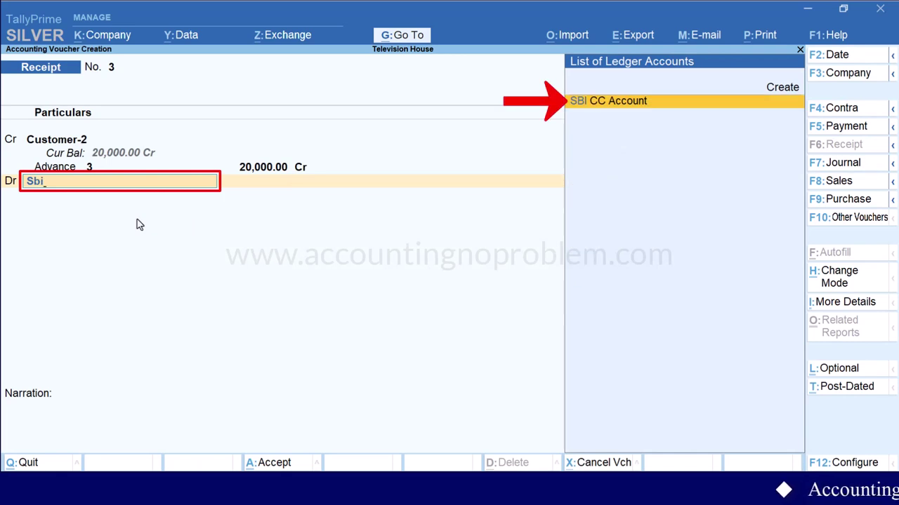
{"action": "key", "text": "Return"}
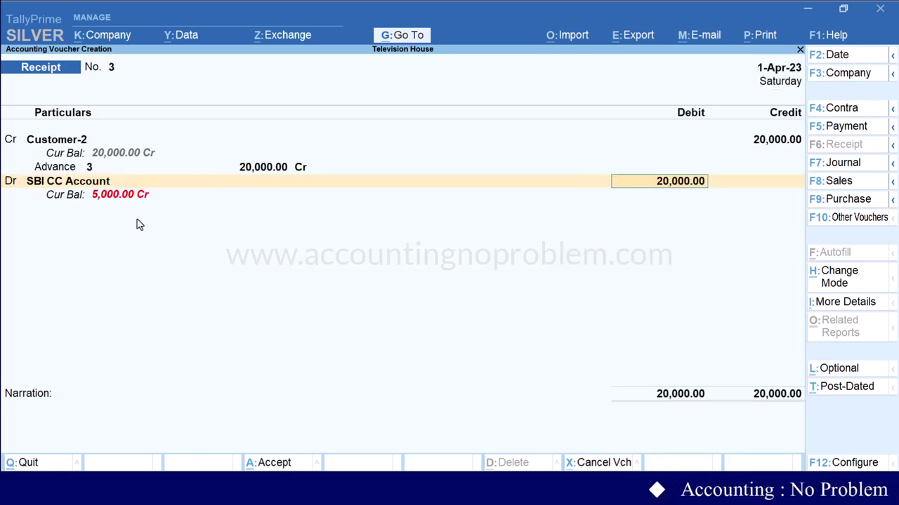
{"action": "key", "text": "Return"}
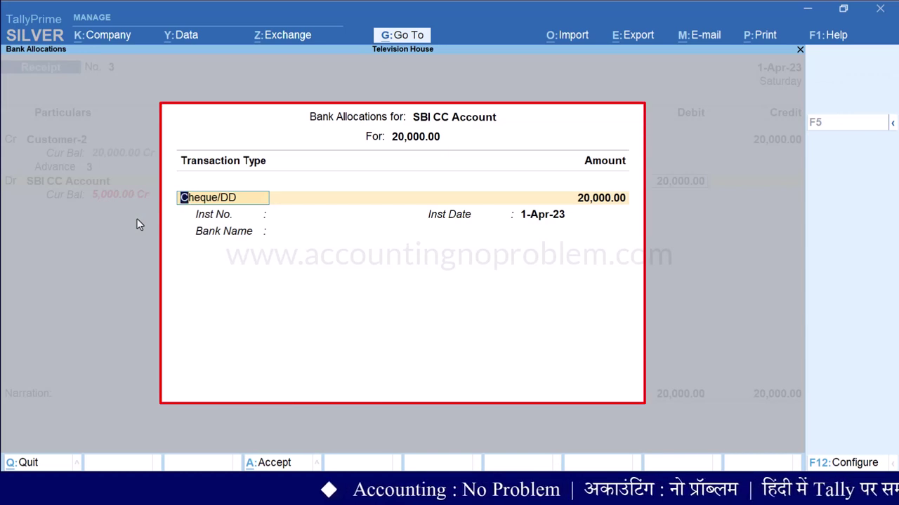
{"action": "key", "text": "BackSpace"}
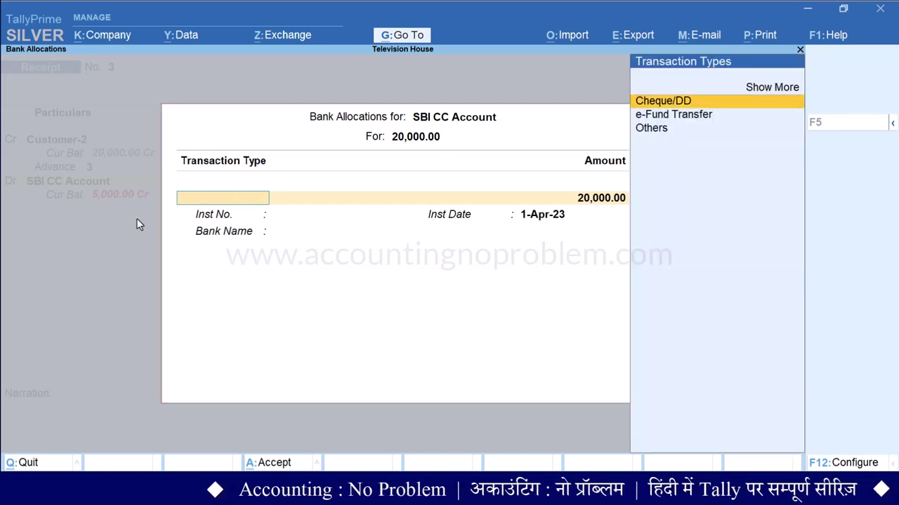
{"action": "key", "text": "Down"}
{"action": "key", "text": "Return"}
{"action": "key", "text": "Return"}
{"action": "key", "text": "Return"}
{"action": "key", "text": "Return"}
{"action": "type", "text": "Hdfc"}
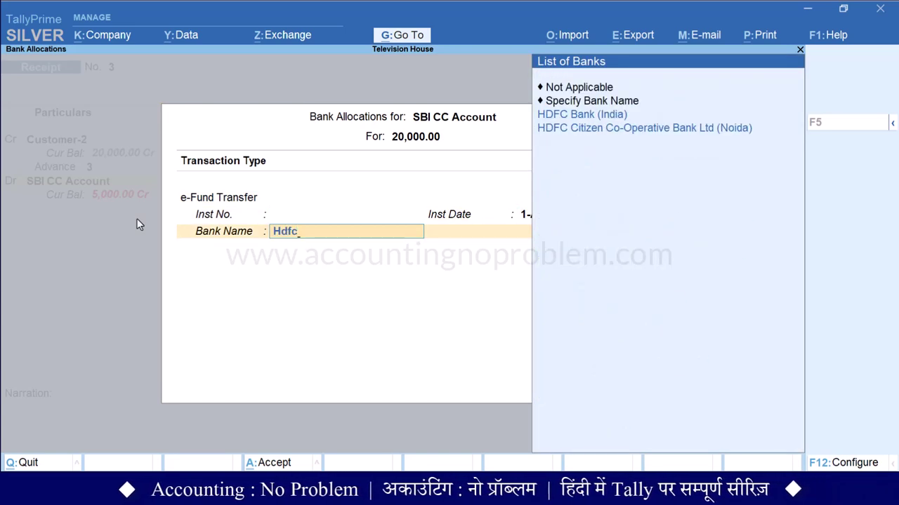
{"action": "key", "text": "Down"}
{"action": "key", "text": "Return"}
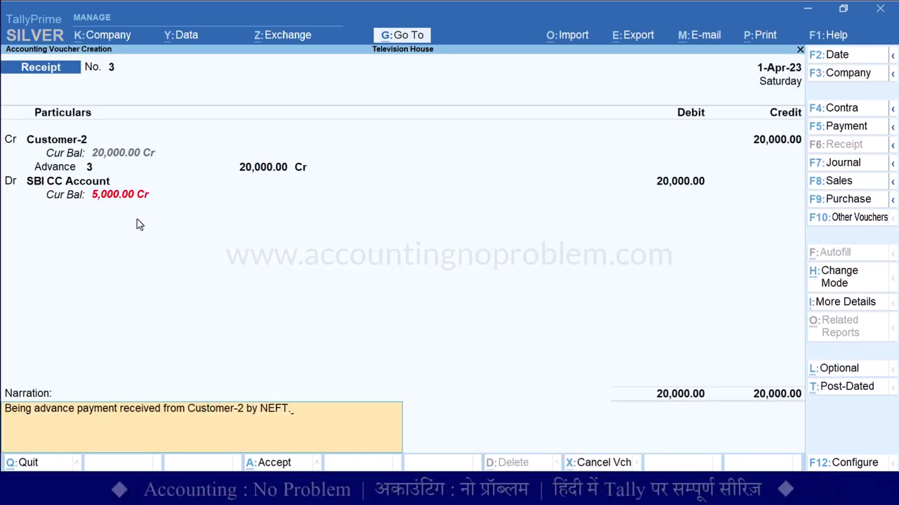
Step: Save the receipt voucher with the narration "Being advance payment received from Customer-2 by NEFT."
{"action": "key", "text": "Return"}
{"action": "key", "text": "Return"}
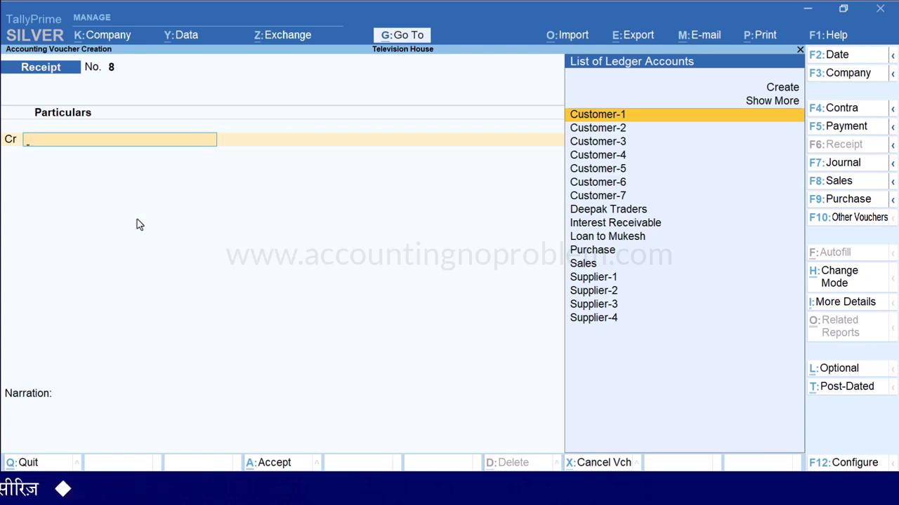
Step: Open the Ledger Vouchers report for the SBI CC Account
{"action": "key", "text": "alt+g"}
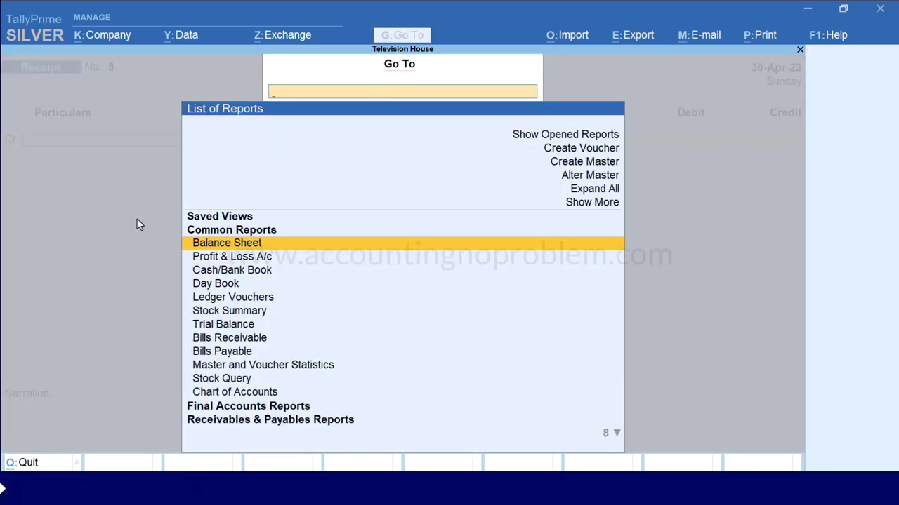
{"action": "key", "text": "Down"}
{"action": "key", "text": "Down"}
{"action": "key", "text": "Down"}
{"action": "key", "text": "Down"}
{"action": "key", "text": "Return"}
{"action": "type", "text": "Sbi Cc"}
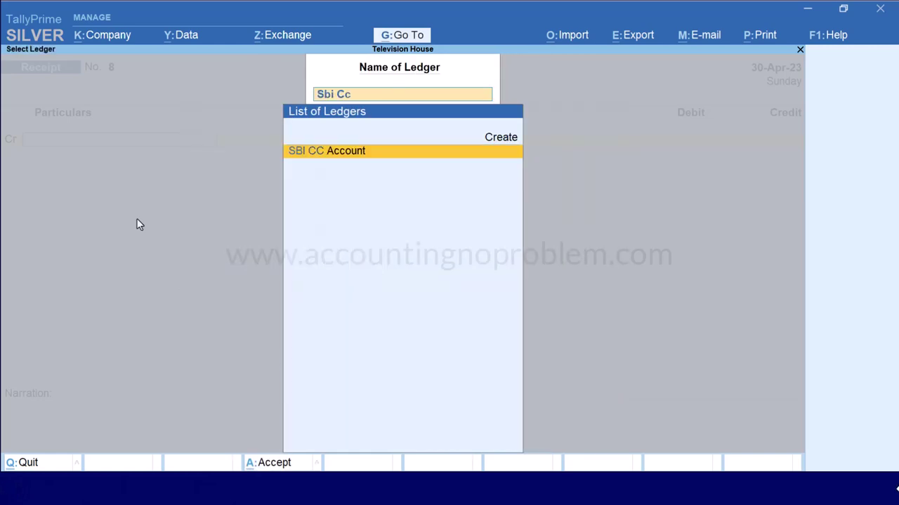
{"action": "key", "text": "Return"}
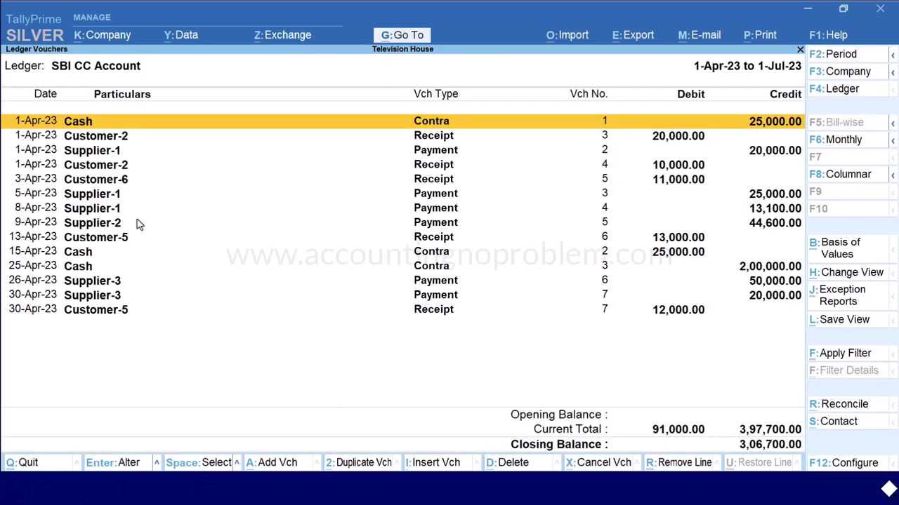
Step: Set the report period to 1-Apr-23 through 30-Apr-23
{"action": "key", "text": "F2"}
{"action": "key", "text": "Return"}
{"action": "type", "text": "30.4"}
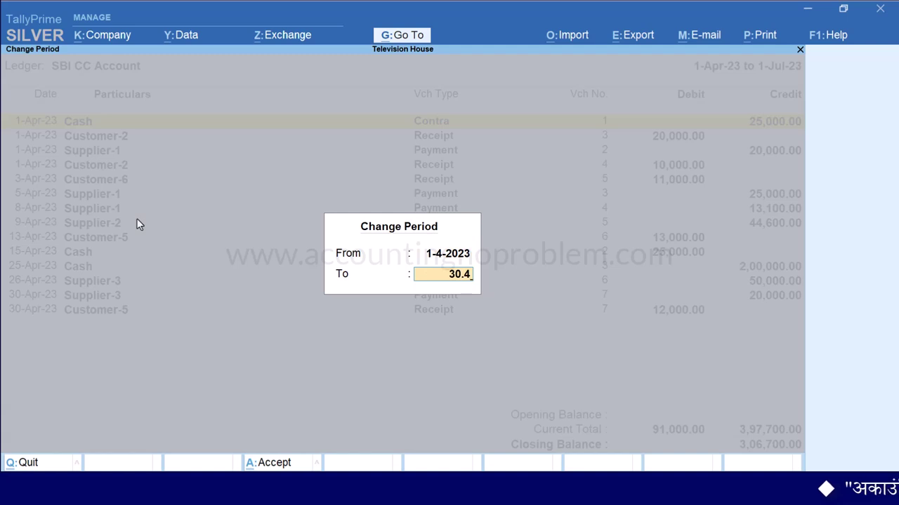
{"action": "key", "text": "Return"}
Step: Configure the report to show the mode of payment and additional bank details, leaving the other options unchanged
{"action": "key", "text": "F12"}
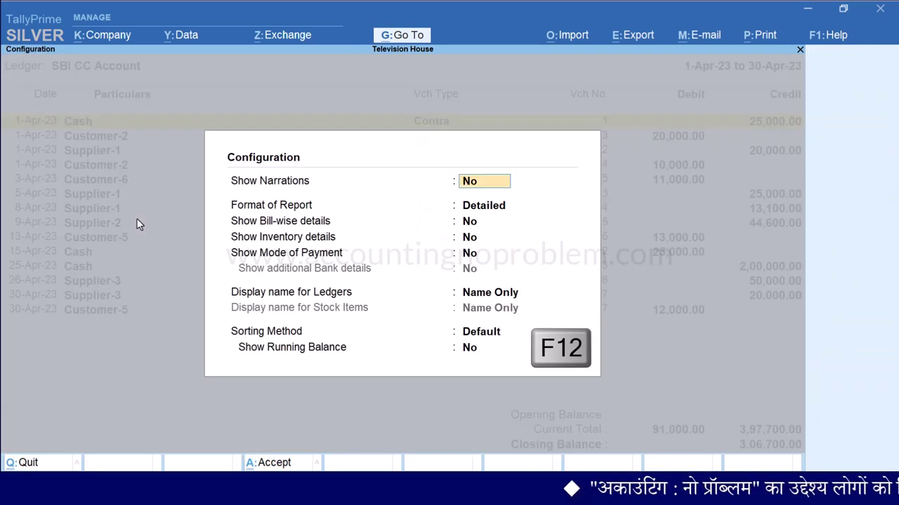
{"action": "key", "text": "Return"}
{"action": "key", "text": "Return"}
{"action": "key", "text": "Return"}
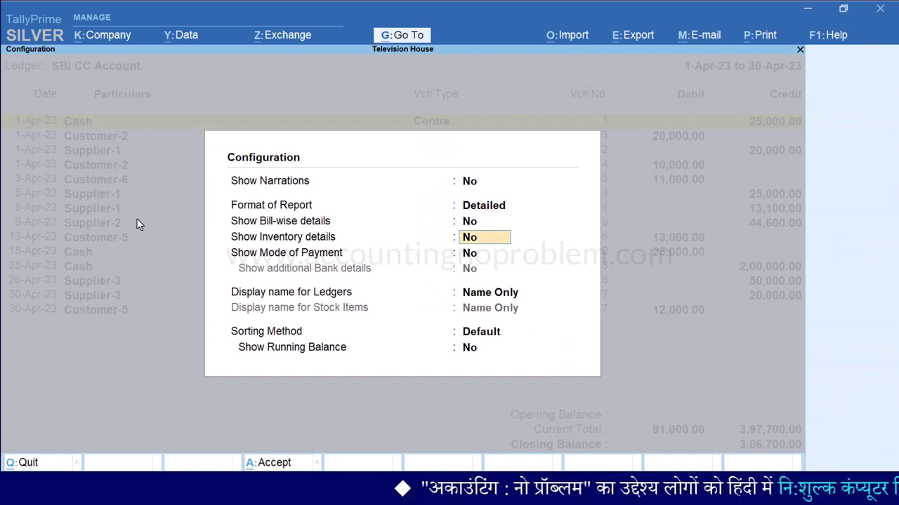
{"action": "key", "text": "Return"}
{"action": "type", "text": "y"}
{"action": "key", "text": "Return"}
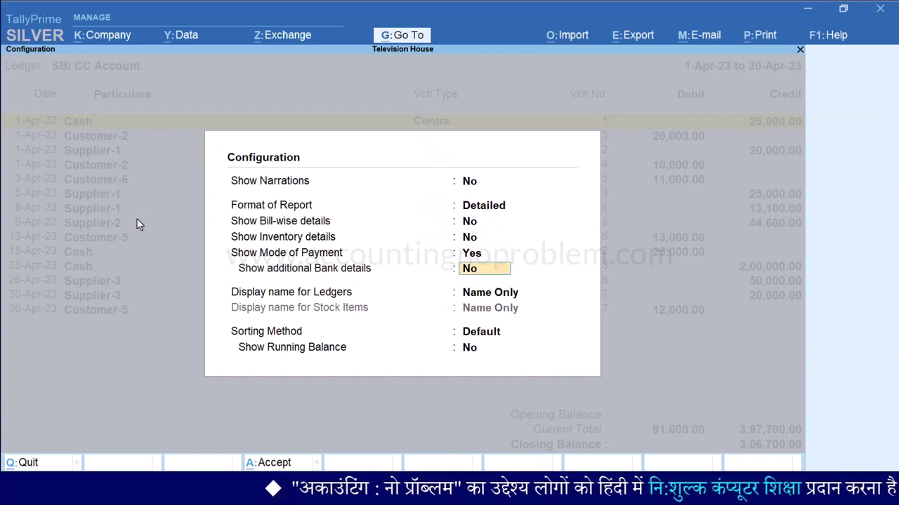
{"action": "type", "text": "y"}
{"action": "key", "text": "Return"}
{"action": "key", "text": "Return"}
{"action": "key", "text": "Return"}
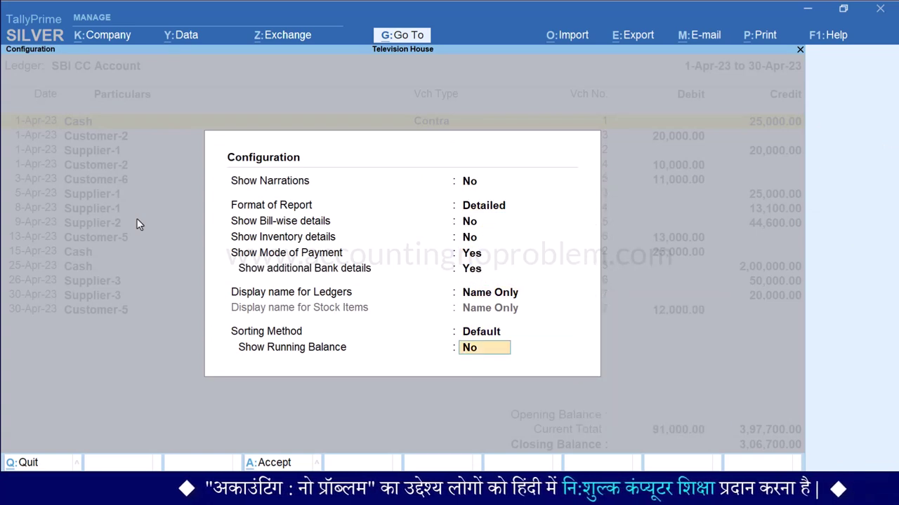
{"action": "key", "text": "Return"}
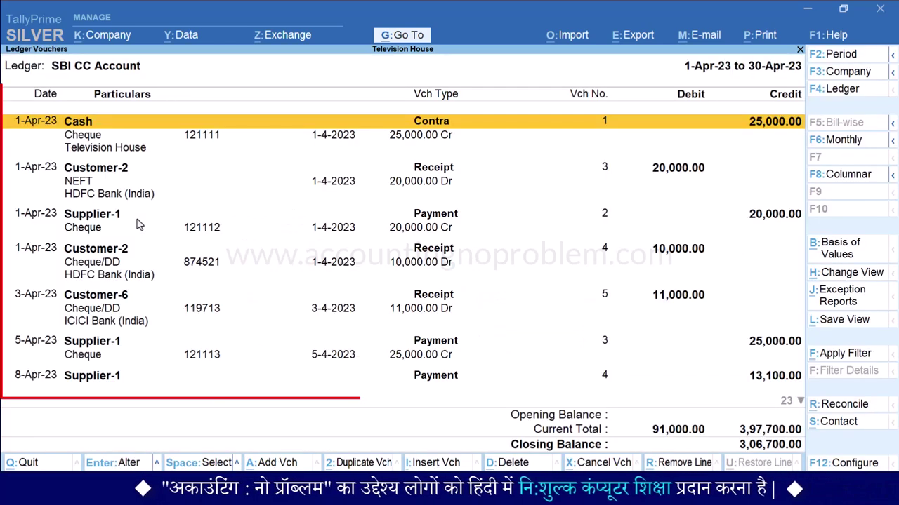
Step: Examine the April vouchers of the SBI CC Account with their payment modes, instrument numbers, dates and bank names
{"action": "key", "text": "Down"}
{"action": "key", "text": "Down"}
{"action": "key", "text": "Down"}
{"action": "key", "text": "Down"}
{"action": "key", "text": "Down"}
{"action": "key", "text": "Down"}
{"action": "key", "text": "Down"}
{"action": "key", "text": "Down"}
{"action": "key", "text": "Down"}
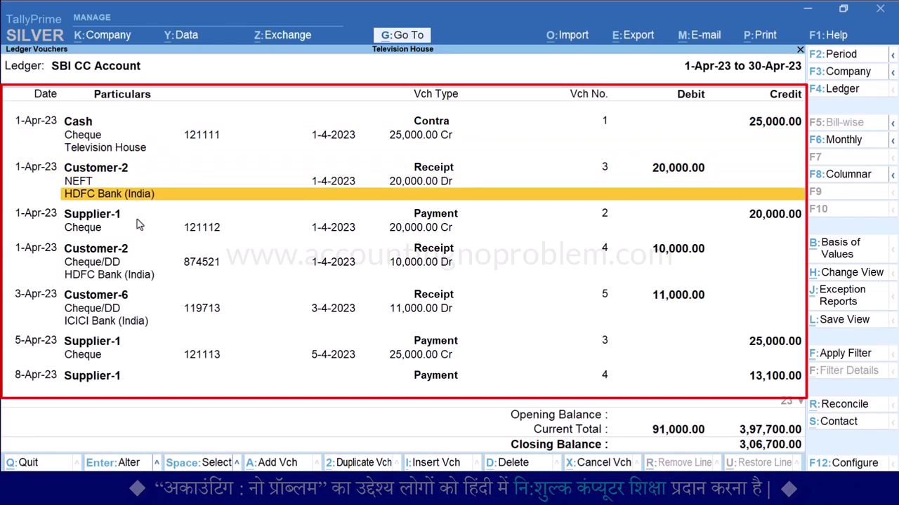
{"action": "key", "text": "Down"}
{"action": "key", "text": "Down"}
{"action": "key", "text": "Down"}
{"action": "key", "text": "Down"}
{"action": "key", "text": "Down"}
{"action": "key", "text": "Down"}
{"action": "key", "text": "Down"}
{"action": "key", "text": "Down"}
{"action": "key", "text": "Down"}
{"action": "key", "text": "Down"}
{"action": "key", "text": "Down"}
{"action": "key", "text": "Down"}
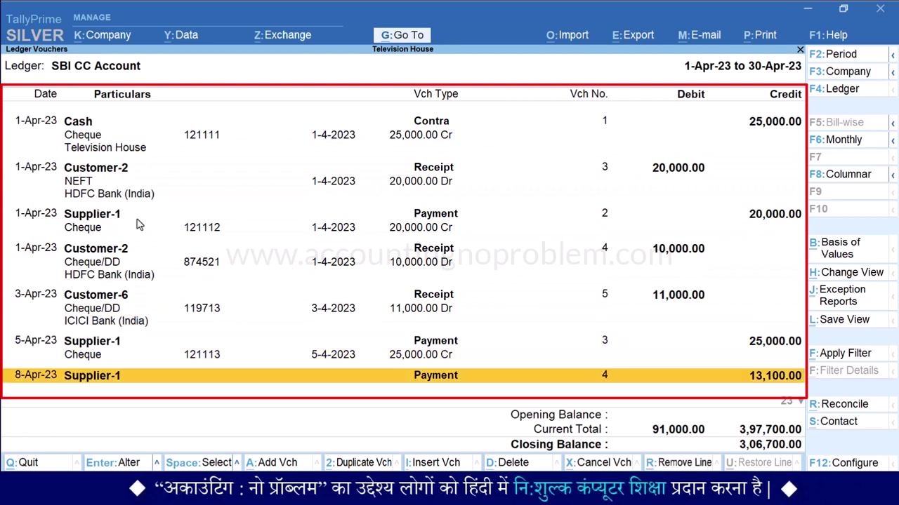
{"action": "key", "text": "Down"}
{"action": "key", "text": "Down"}
{"action": "key", "text": "Down"}
{"action": "key", "text": "Down"}
{"action": "key", "text": "Down"}
{"action": "key", "text": "Down"}
{"action": "key", "text": "Down"}
{"action": "key", "text": "Down"}
{"action": "key", "text": "Down"}
{"action": "key", "text": "Down"}
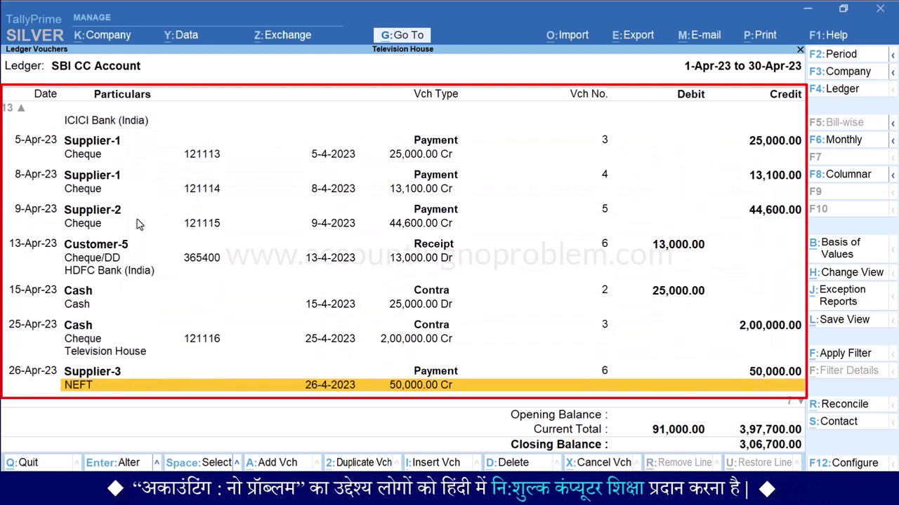
{"action": "key", "text": "Up"}
{"action": "key", "text": "Up"}
{"action": "key", "text": "Up"}
{"action": "key", "text": "Up"}
{"action": "key", "text": "Up"}
{"action": "key", "text": "Up"}
{"action": "key", "text": "Up"}
{"action": "key", "text": "Up"}
{"action": "key", "text": "Up"}
{"action": "key", "text": "Up"}
{"action": "key", "text": "Up"}
{"action": "key", "text": "Up"}
{"action": "key", "text": "Up"}
{"action": "key", "text": "Up"}
{"action": "key", "text": "Up"}
{"action": "key", "text": "Up"}
{"action": "key", "text": "Up"}
{"action": "key", "text": "Up"}
{"action": "key", "text": "Up"}
{"action": "key", "text": "Up"}
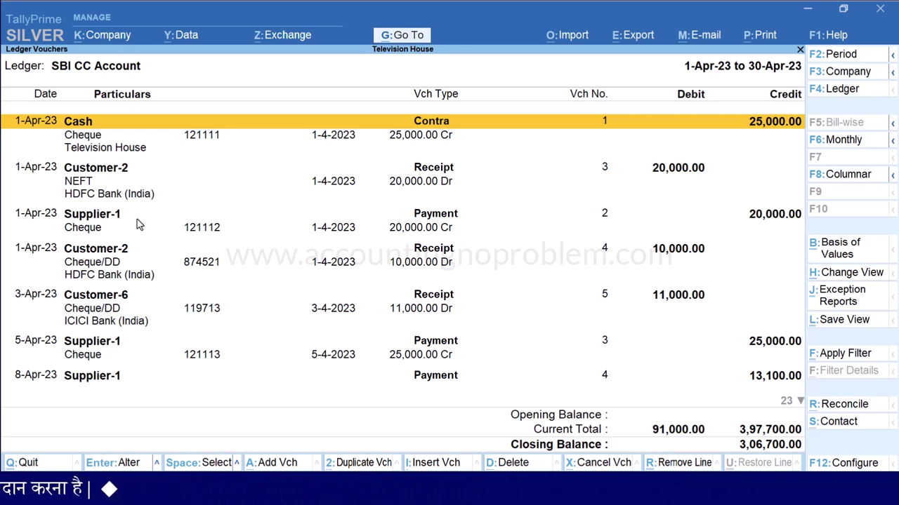
Step: Open the Ledger Interest Calculation report for the SBI CC Account
{"action": "key", "text": "alt+g"}
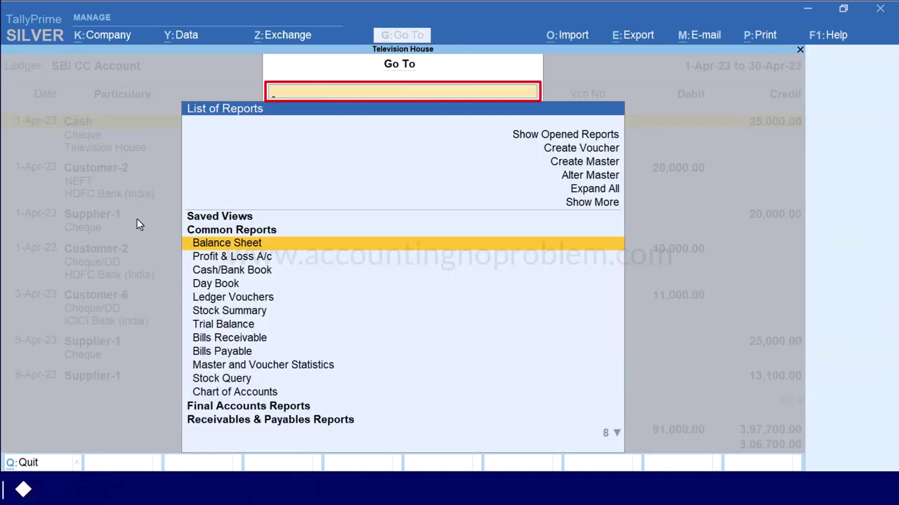
{"action": "type", "text": "Interest"}
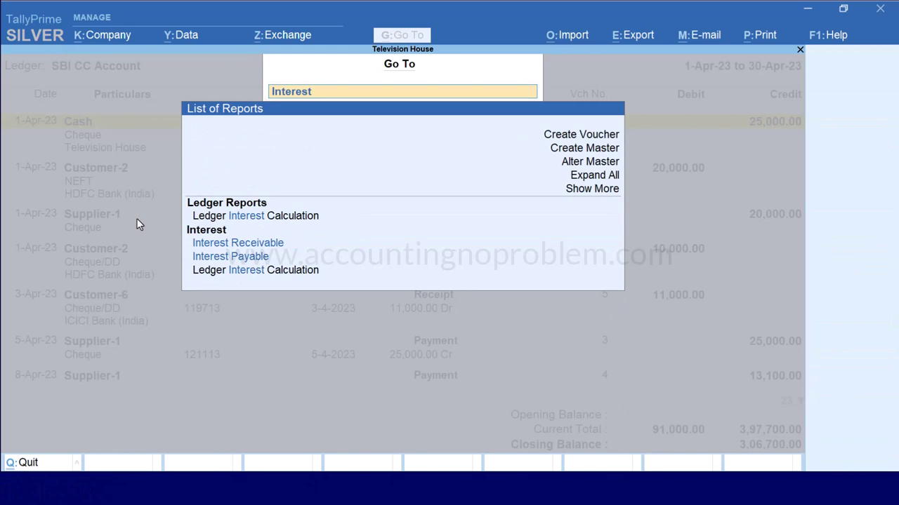
{"action": "key", "text": "Down"}
{"action": "key", "text": "Down"}
{"action": "key", "text": "Down"}
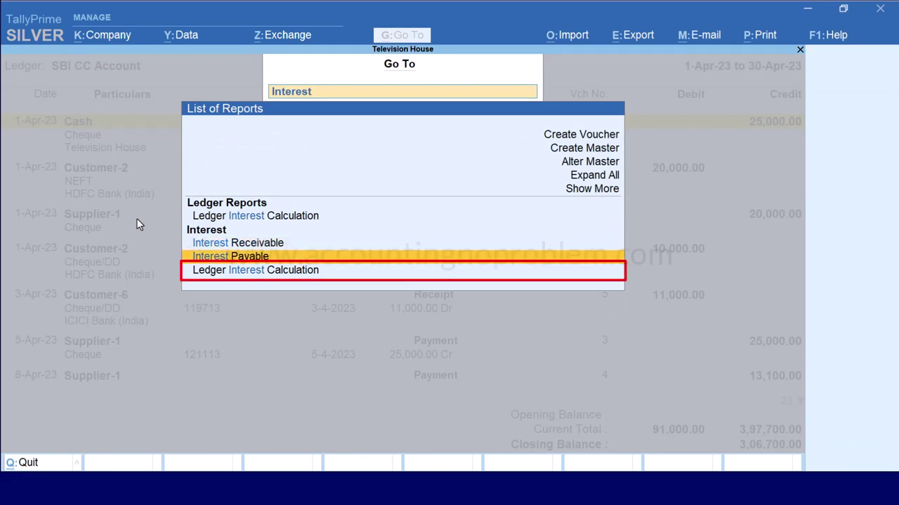
{"action": "key", "text": "Return"}
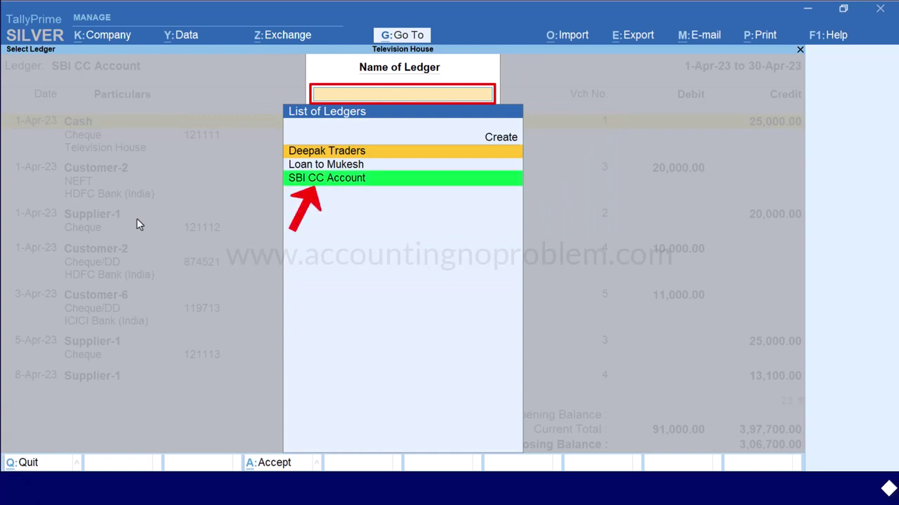
{"action": "key", "text": "Down"}
{"action": "key", "text": "Down"}
{"action": "key", "text": "Return"}
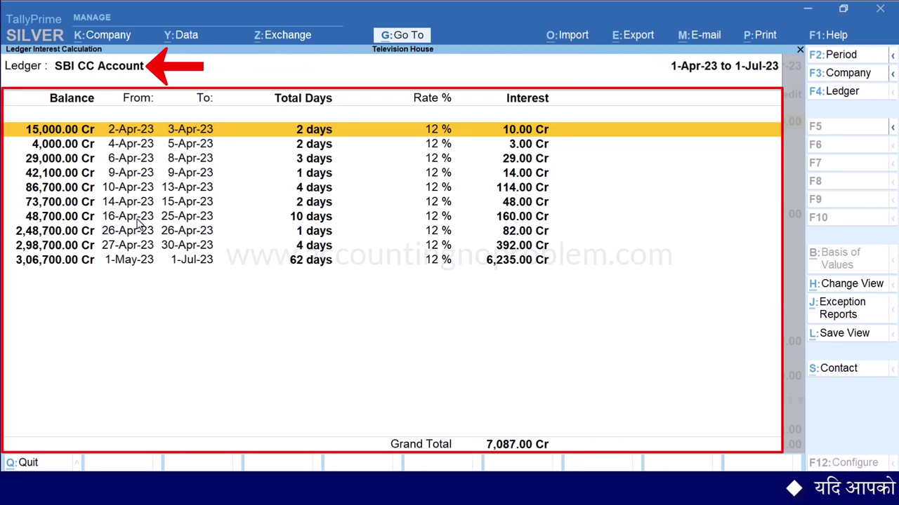
Step: Set the interest calculation period to 1-Apr-23 through 30-Apr-23, review the interest, and close the report
{"action": "key", "text": "F2"}
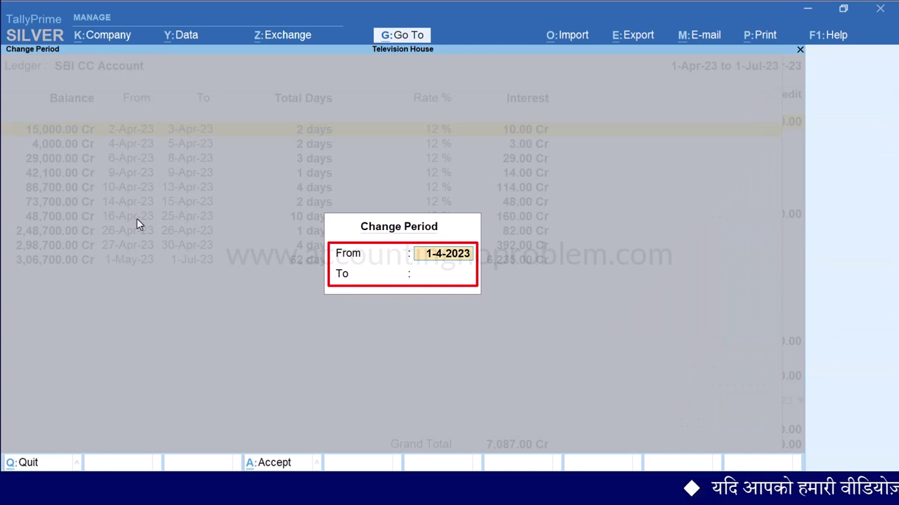
{"action": "key", "text": "Return"}
{"action": "type", "text": "30.4"}
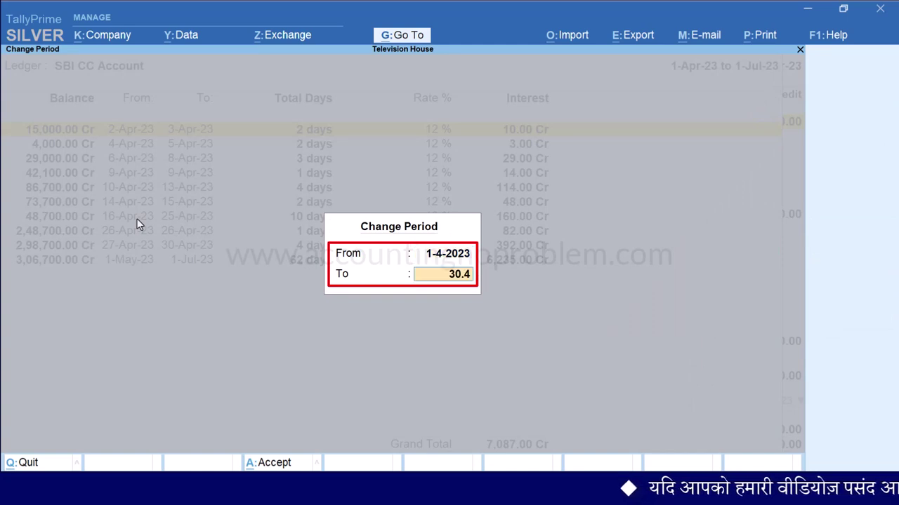
{"action": "key", "text": "Return"}
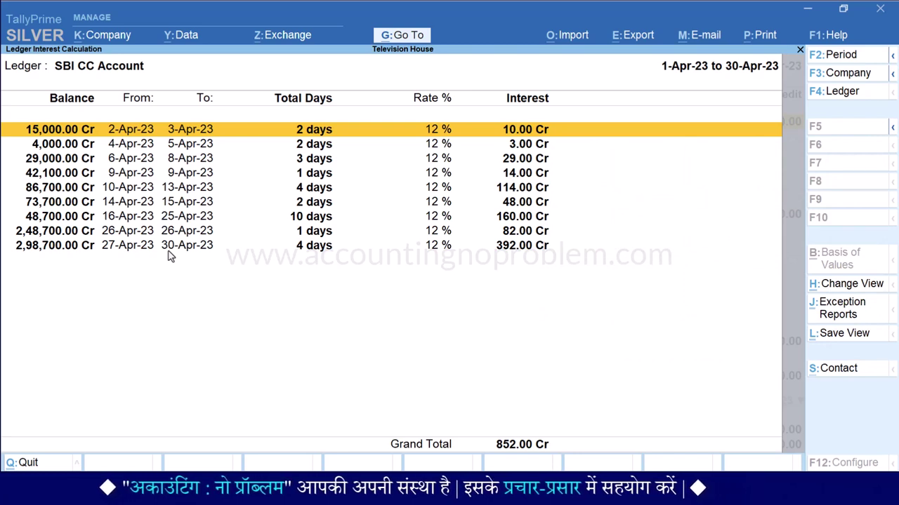
{"action": "key", "text": "Escape"}
{"action": "key", "text": "Escape"}
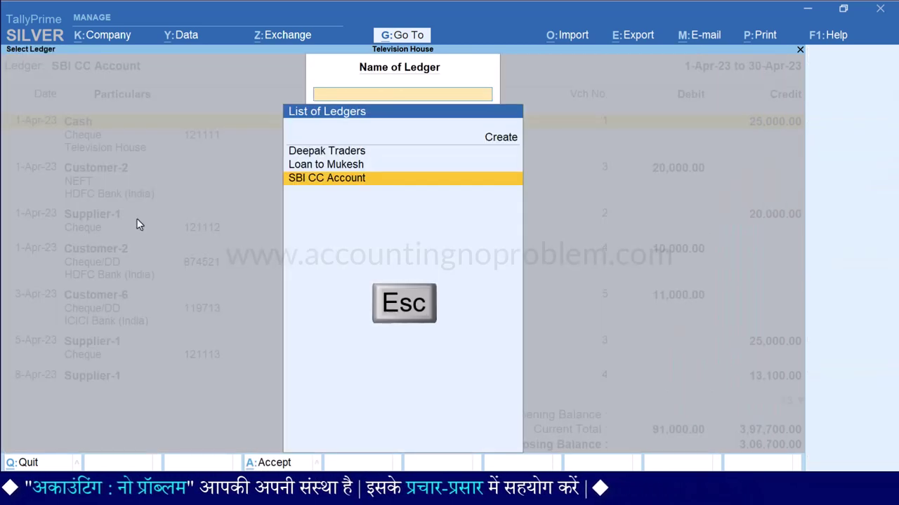